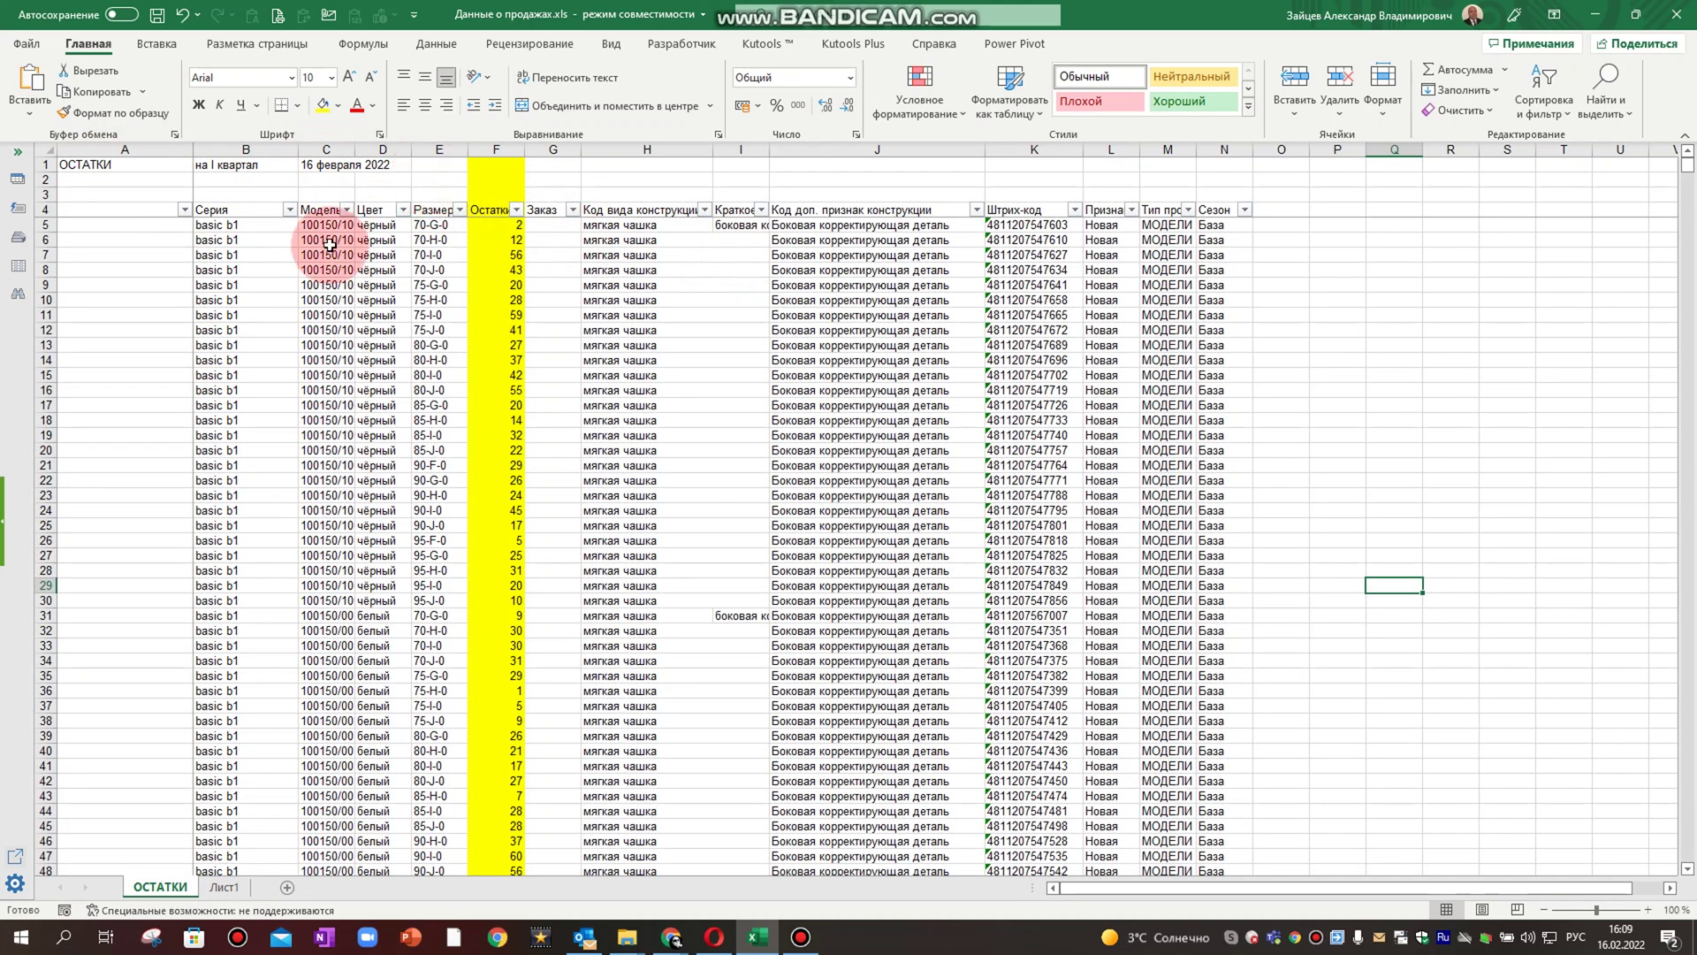
Autofit the Модель column C, check the Остатки total, then view the coloured model list on Лист1
{"action": "double_click", "coordinate": [355, 150]}
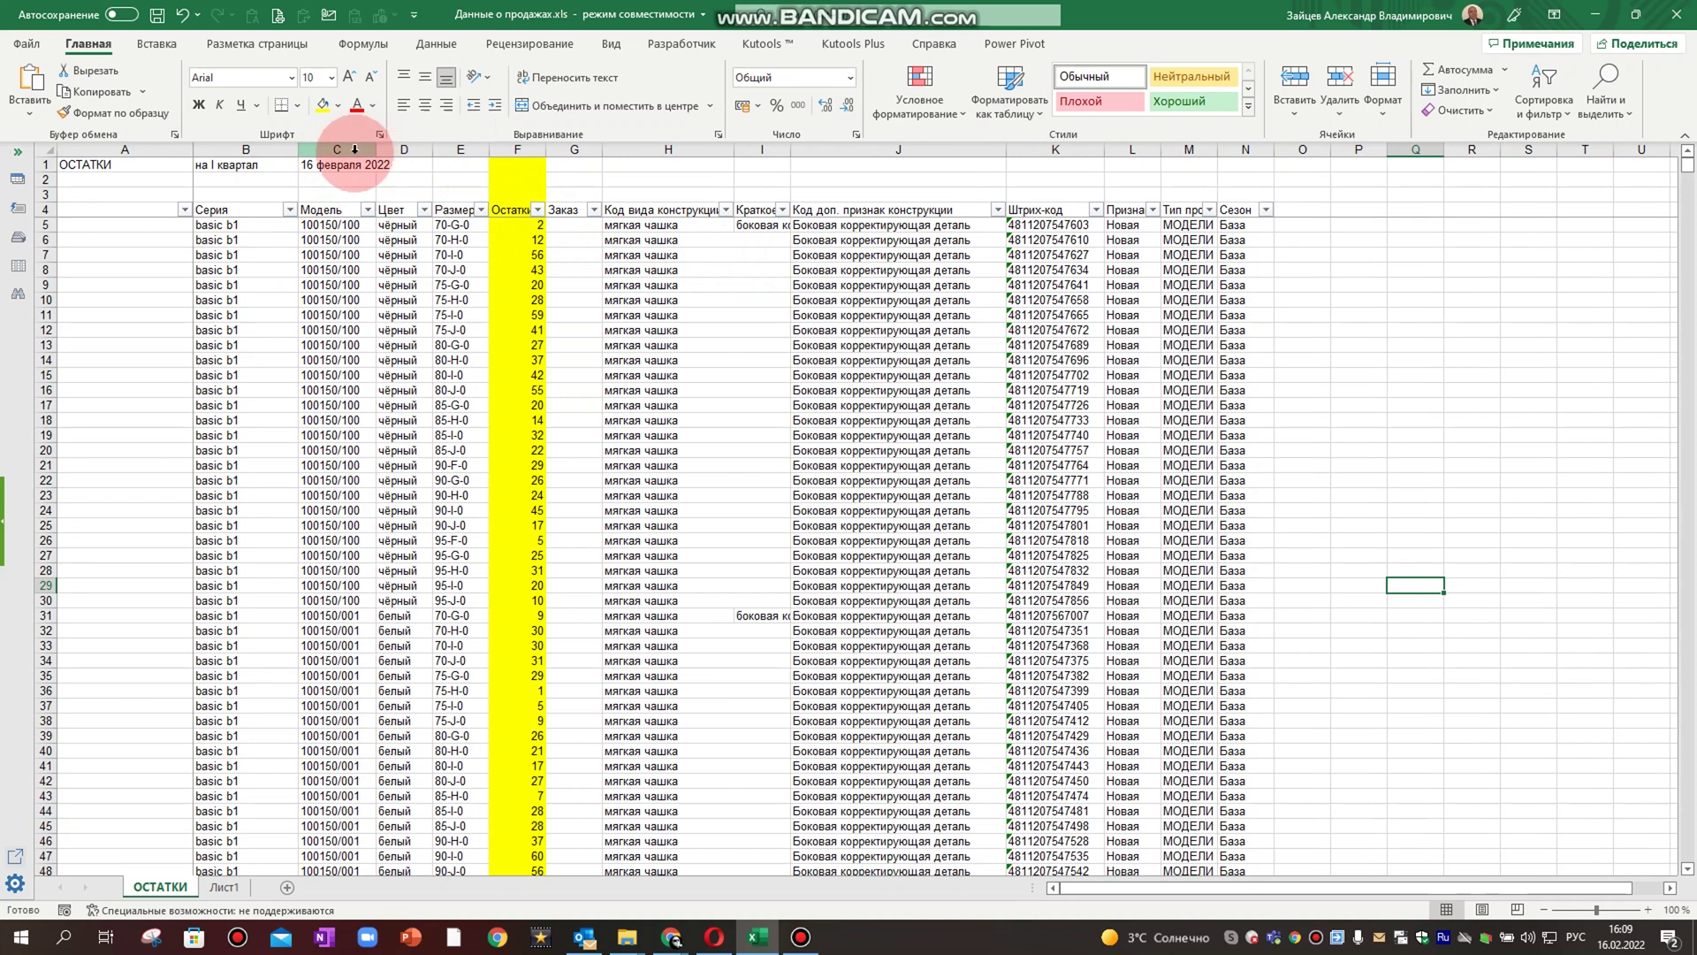
{"action": "left_click", "coordinate": [517, 149]}
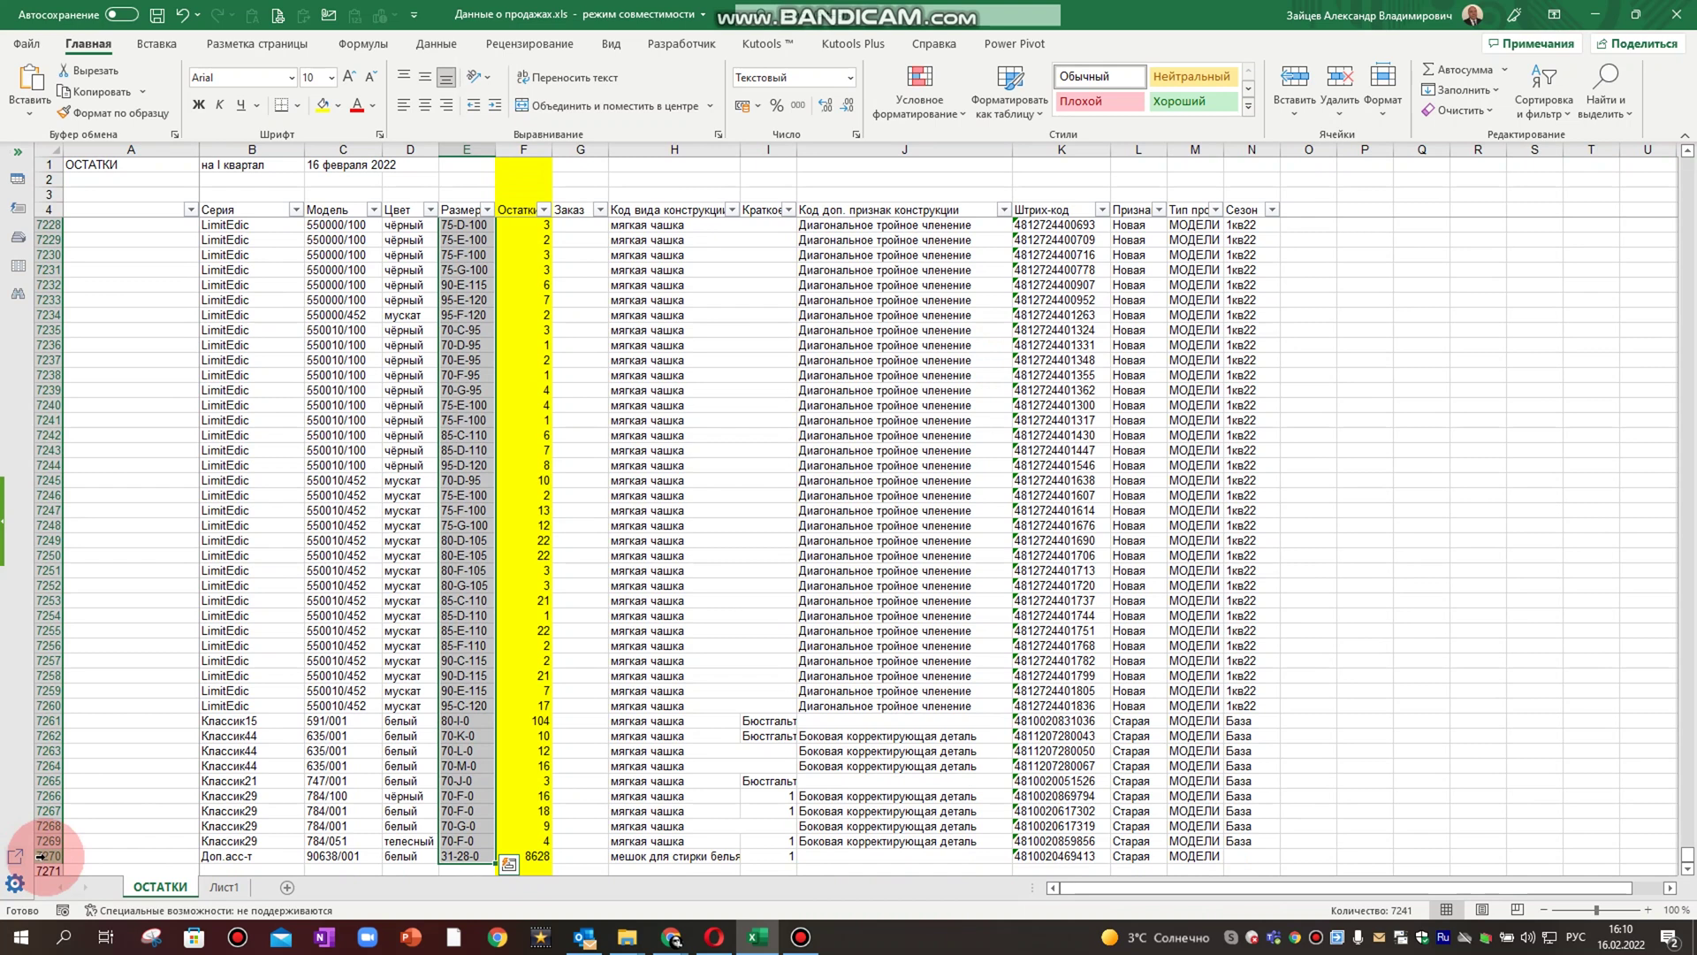
{"action": "left_click", "coordinate": [36, 855]}
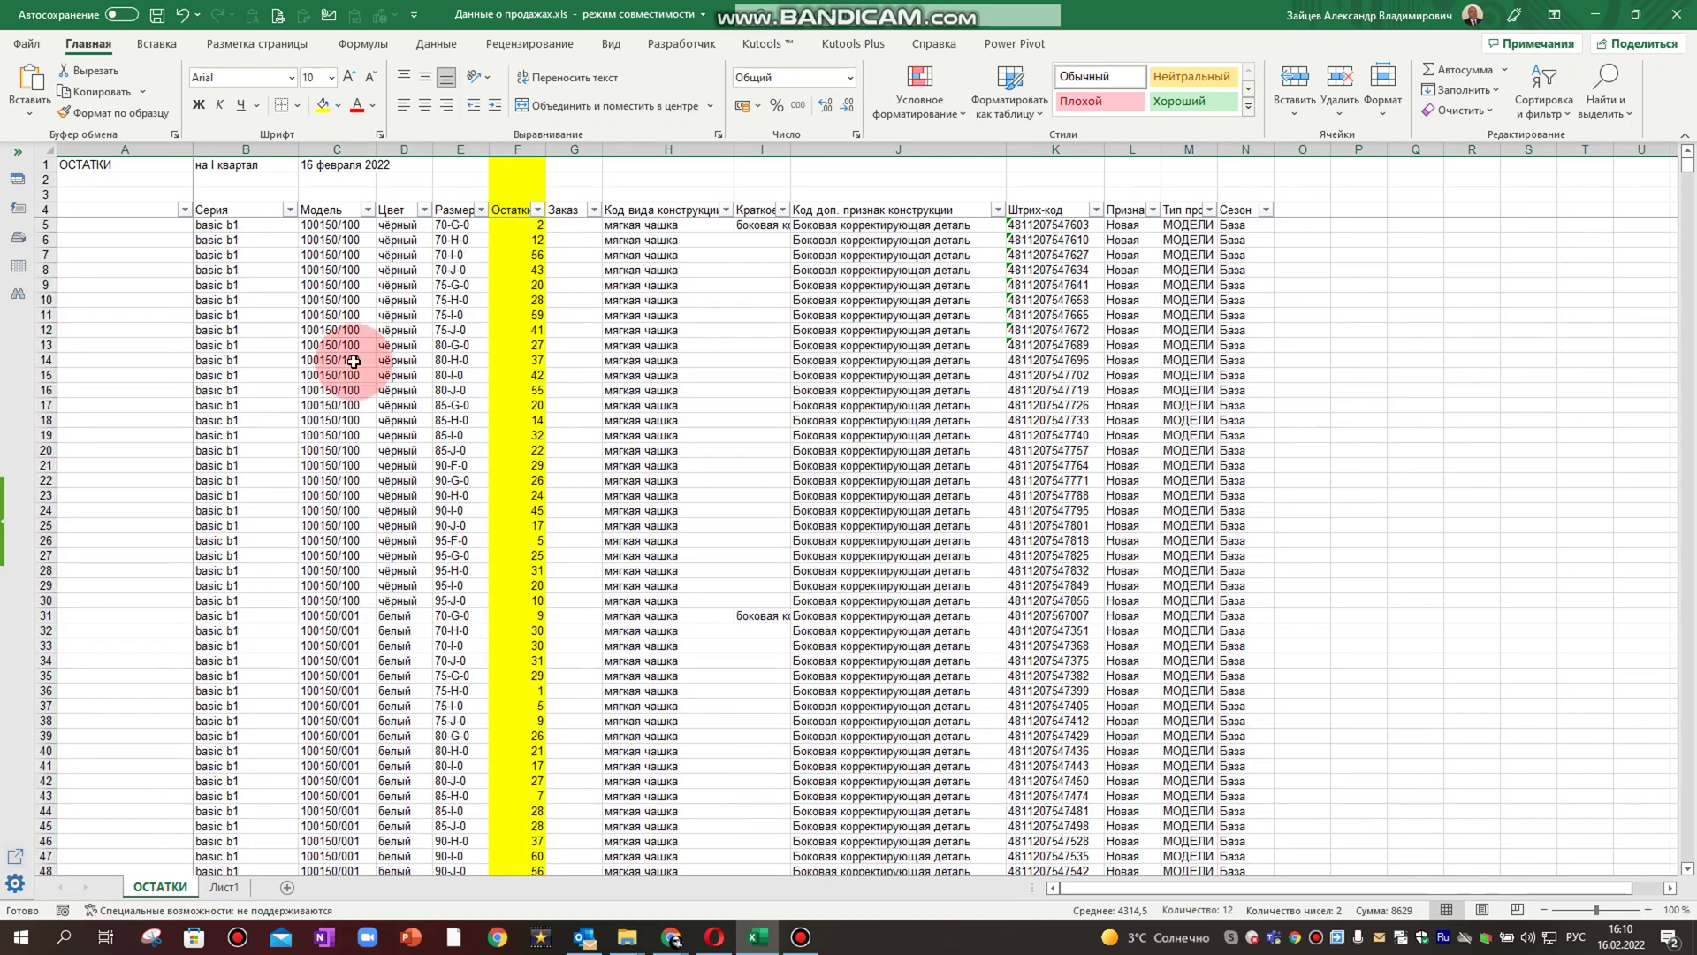
{"action": "left_click", "coordinate": [224, 888]}
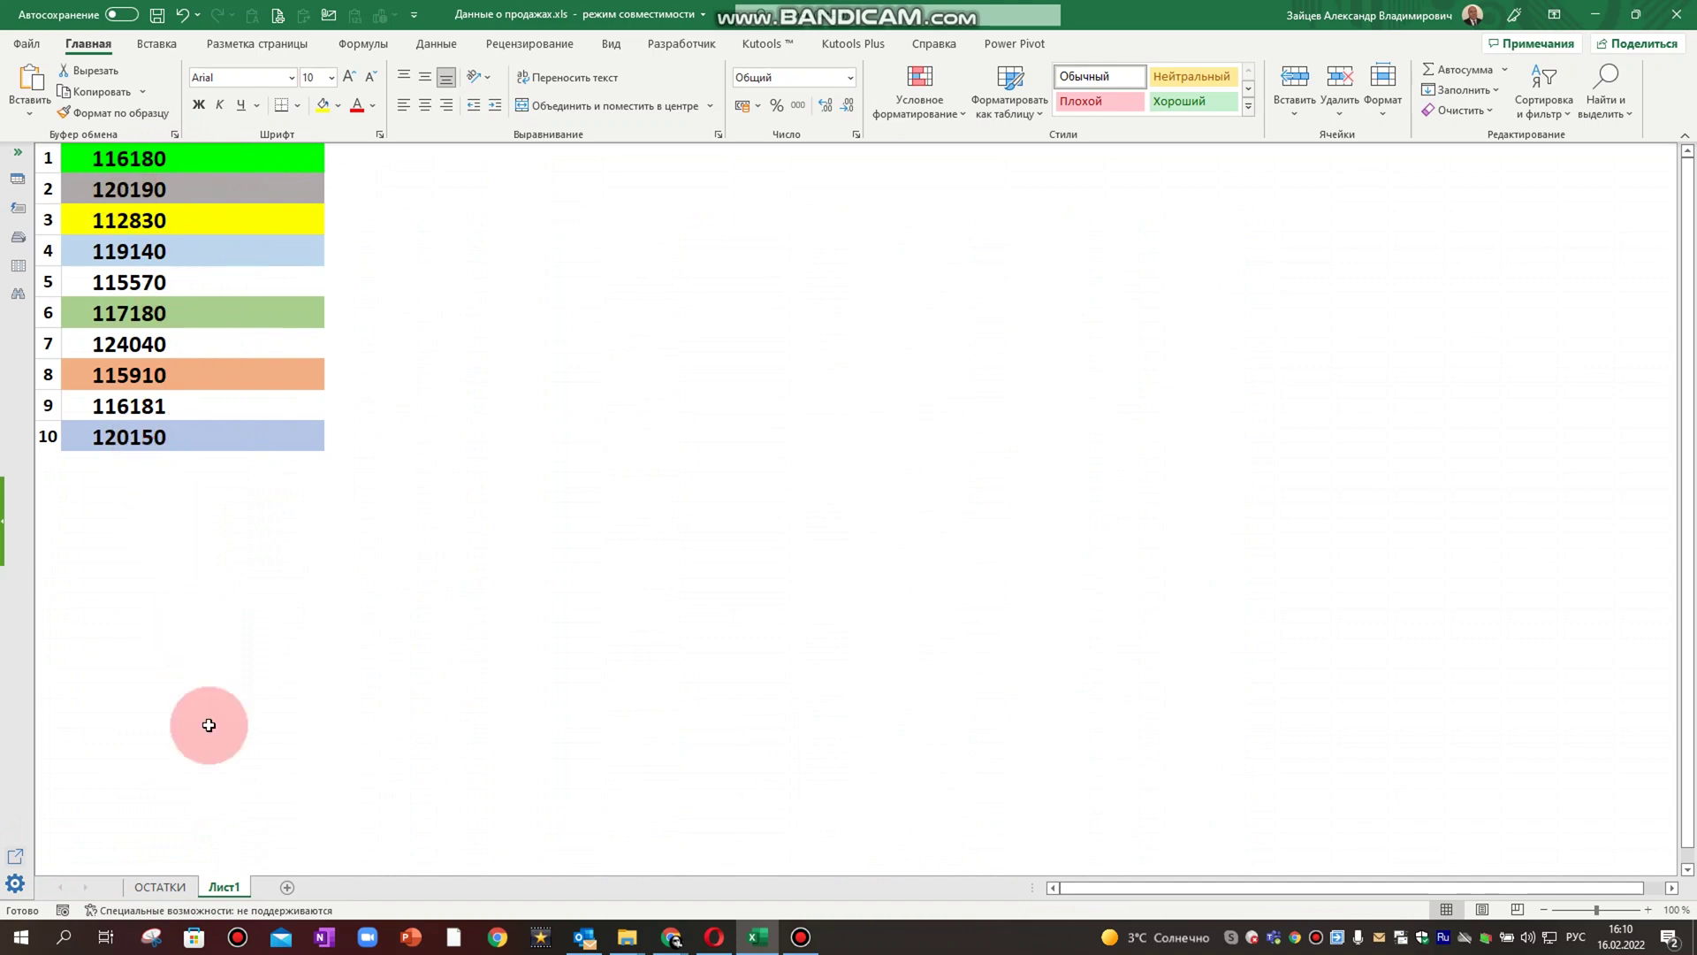
Return to the ОСТАТКИ sheet and select cell B23 inside the stock data
{"action": "left_click", "coordinate": [163, 887]}
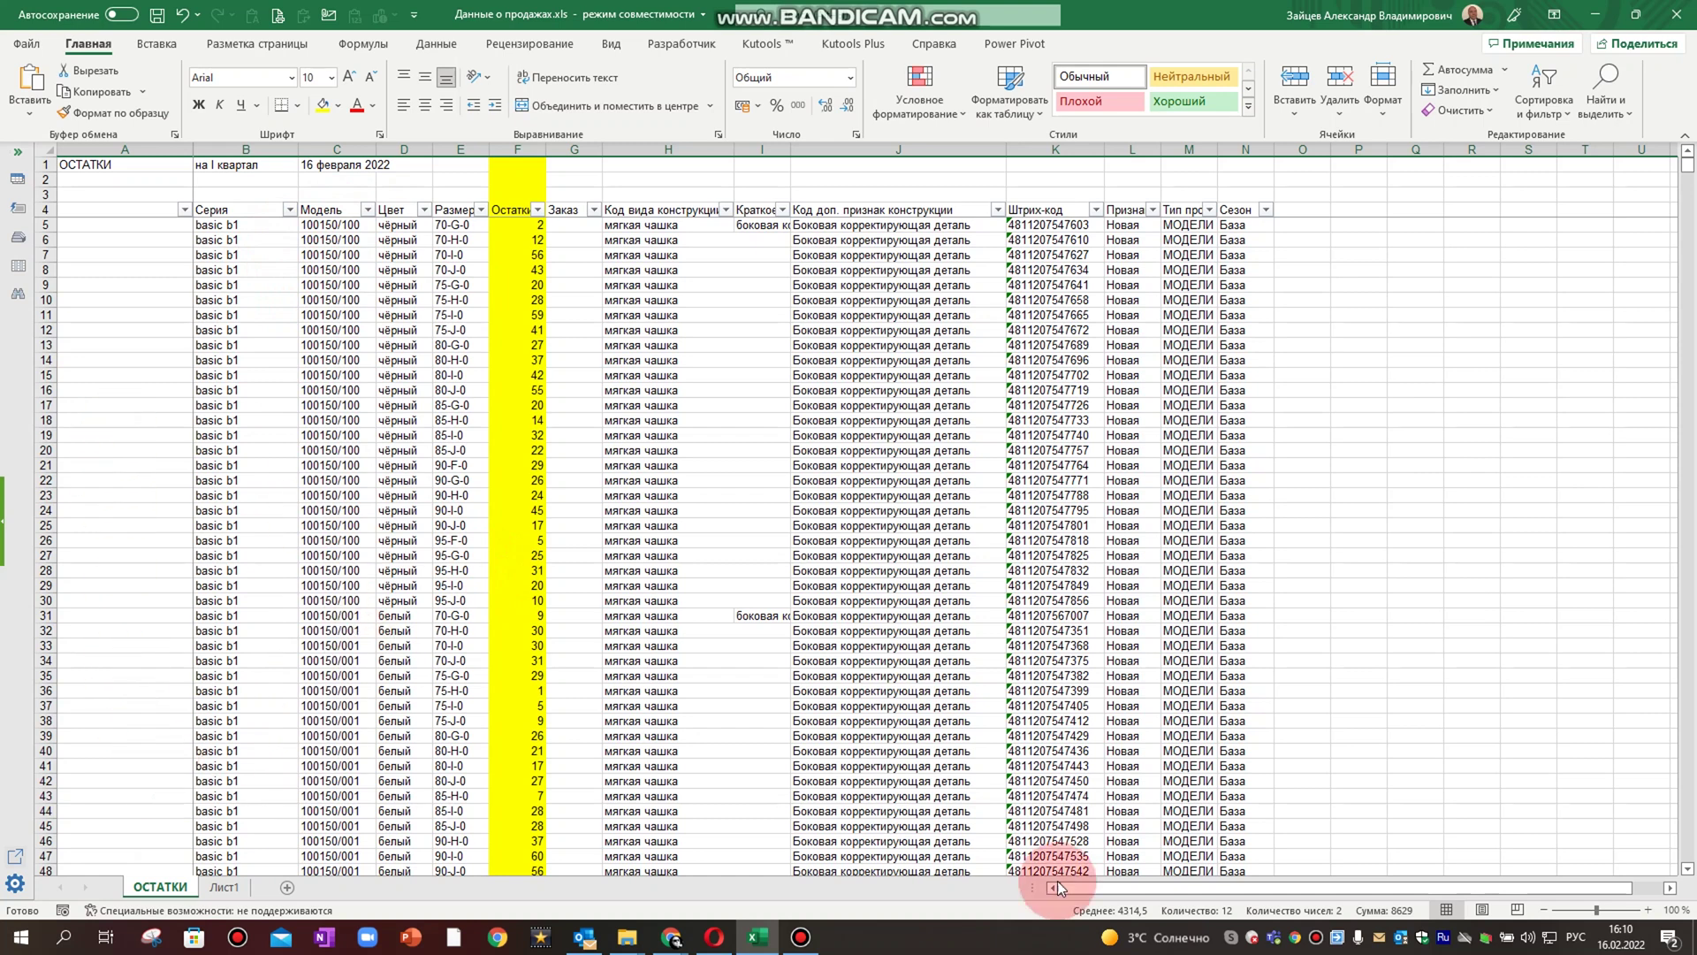
{"action": "left_click", "coordinate": [233, 886]}
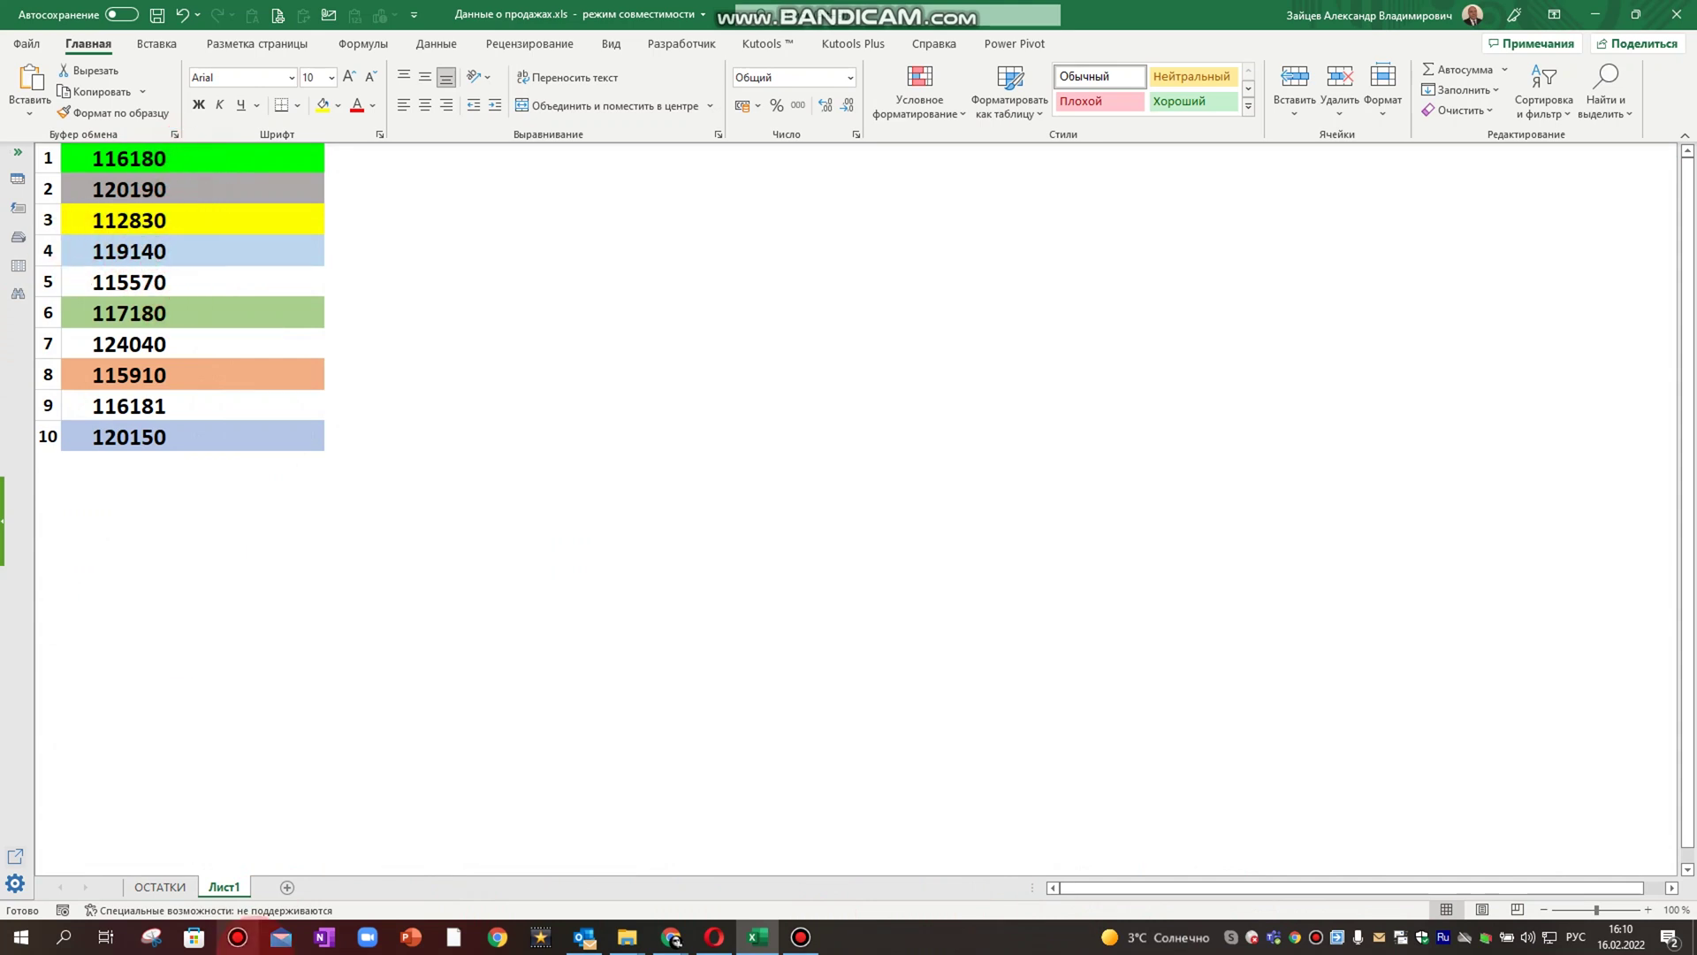
{"action": "left_click", "coordinate": [155, 888]}
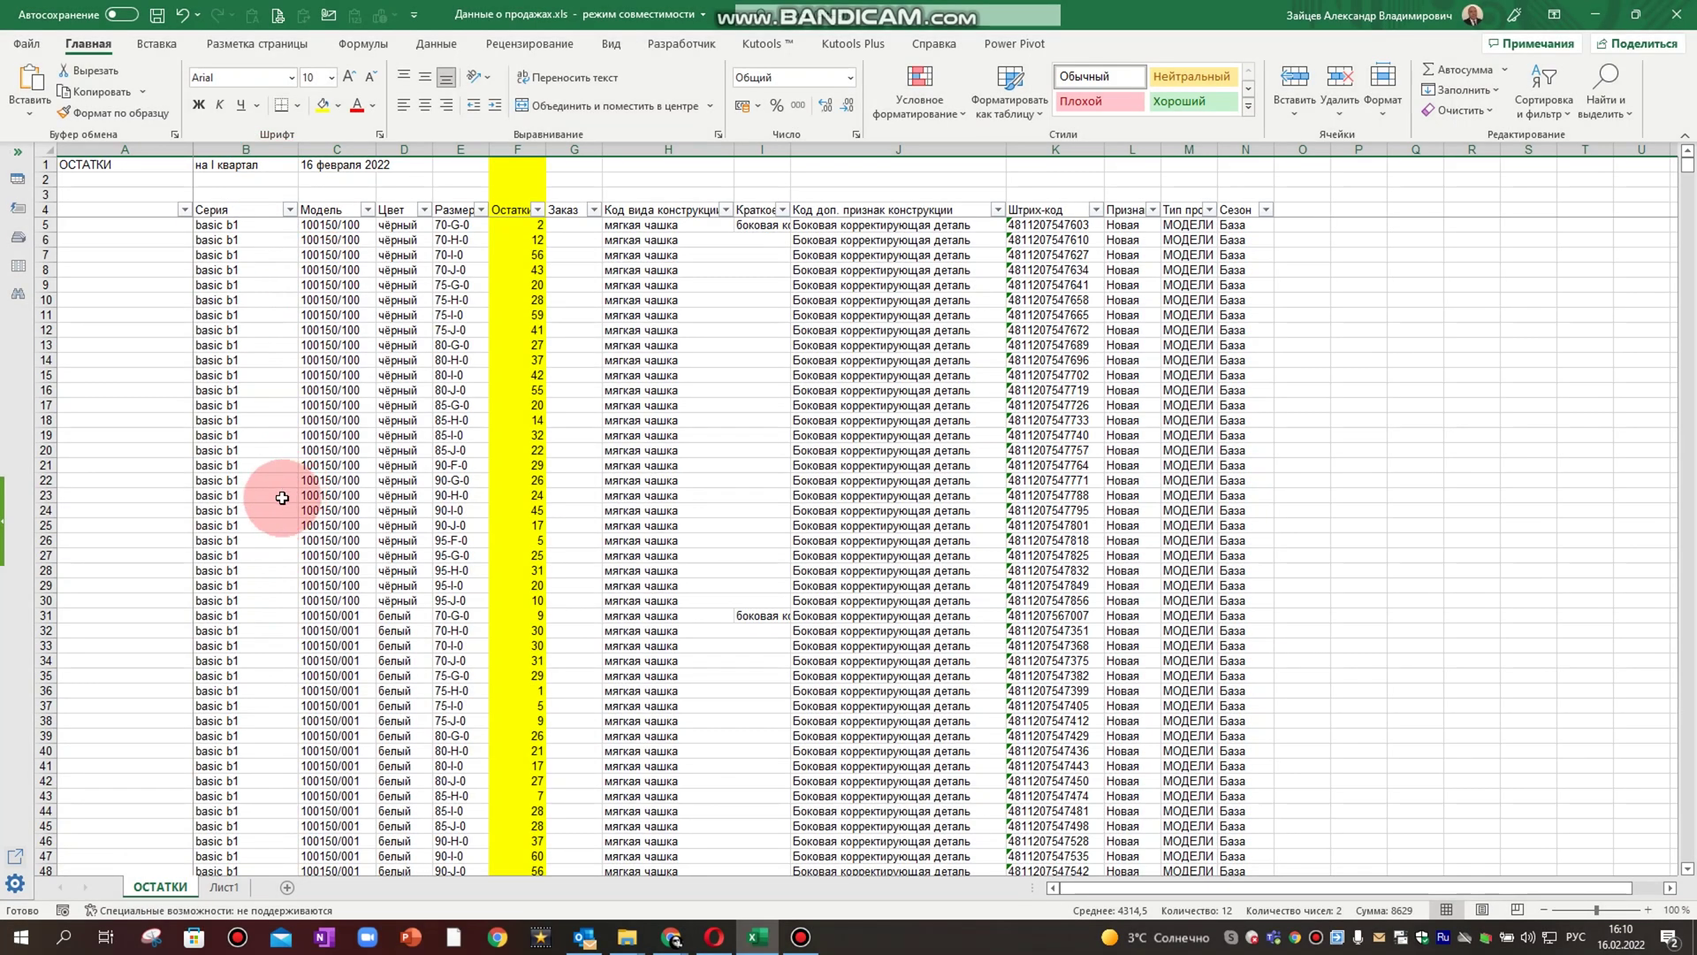
{"action": "left_click", "coordinate": [282, 498]}
{"action": "left_click", "coordinate": [157, 44]}
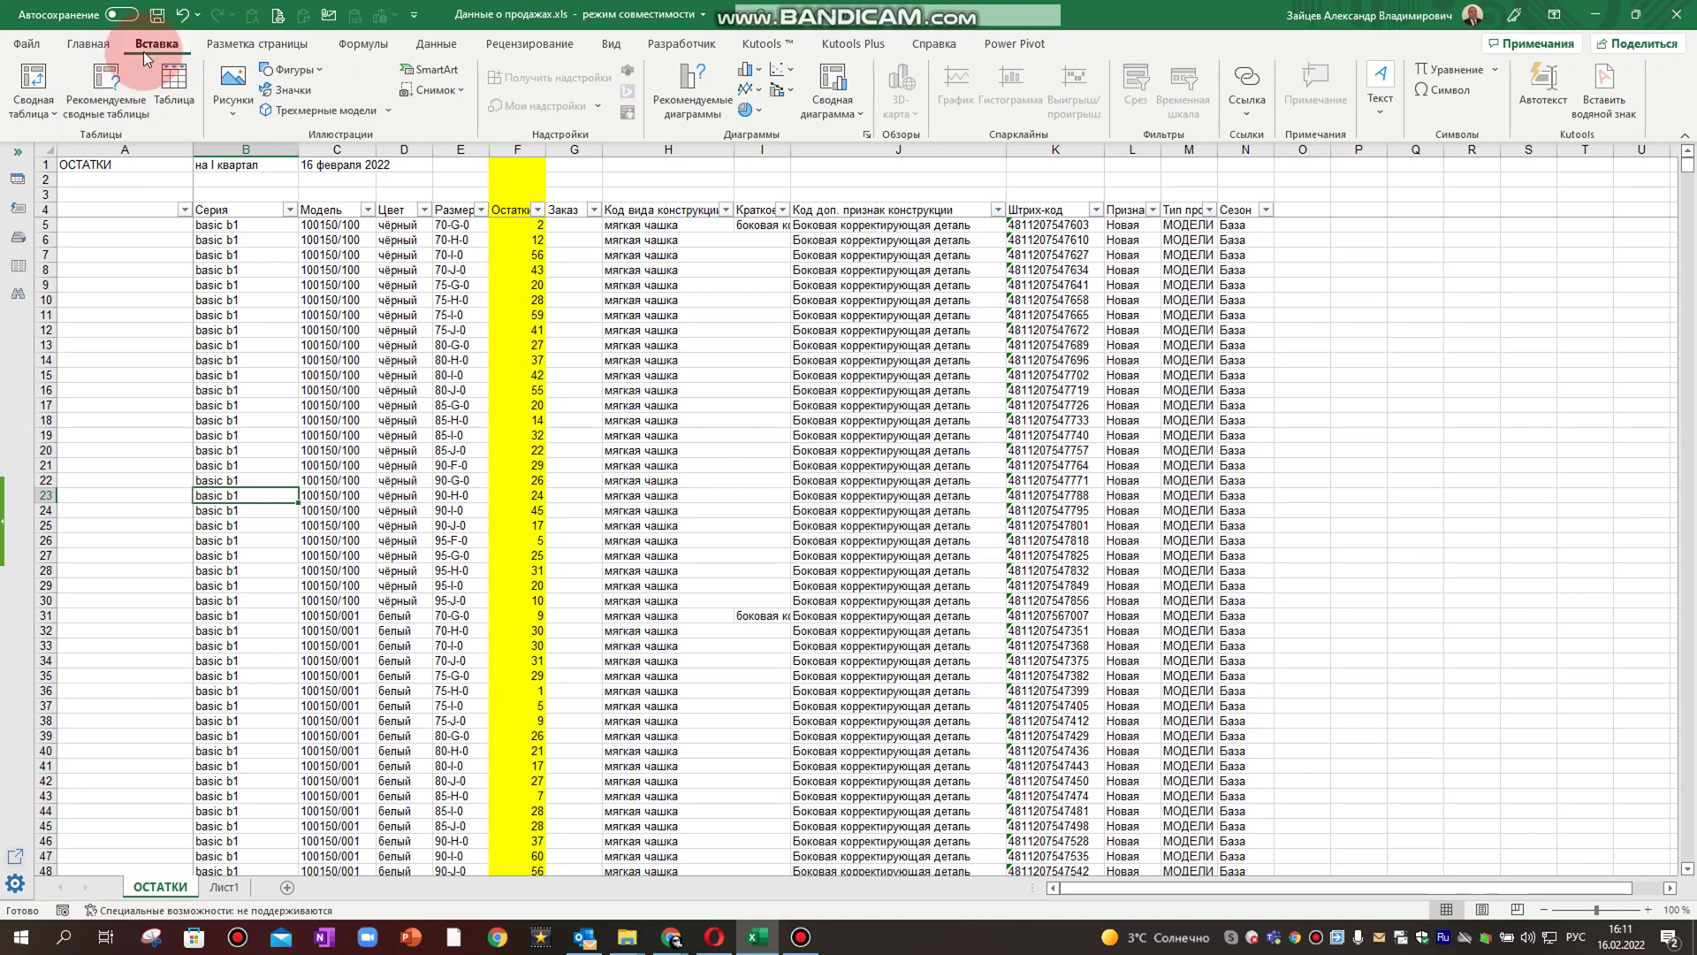
Insert a pivot table from the full ОСТАТКИ range onto a new worksheet, Лист2
{"action": "left_click", "coordinate": [35, 83]}
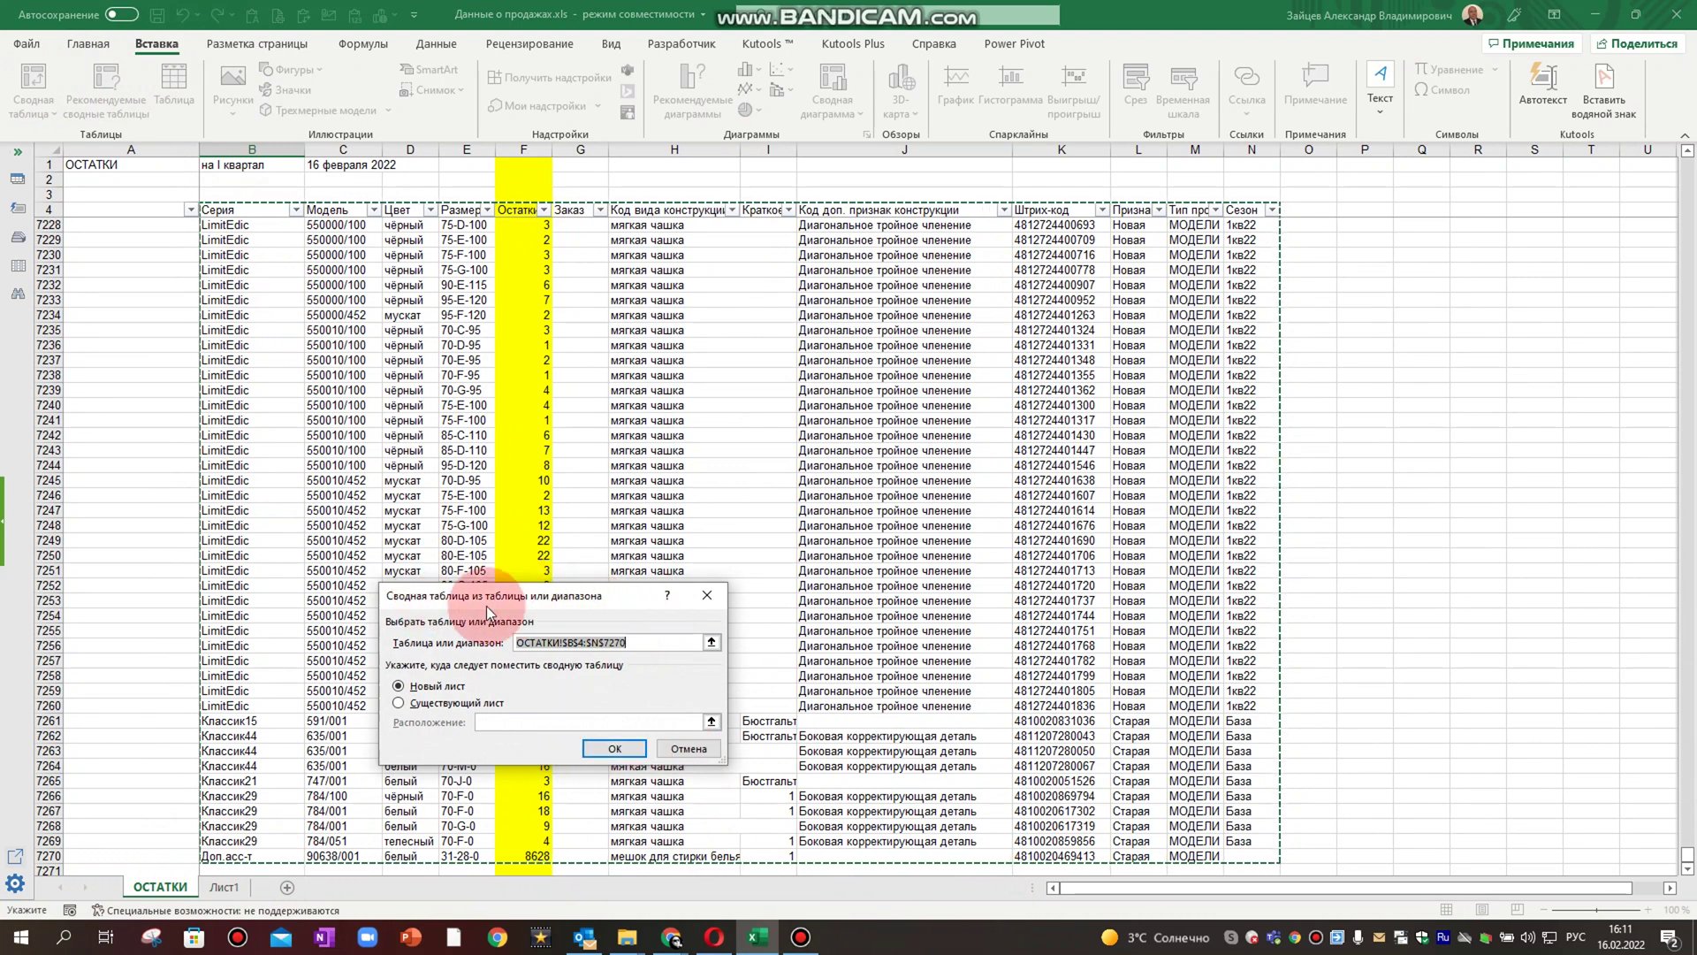
{"action": "left_click", "coordinate": [610, 752]}
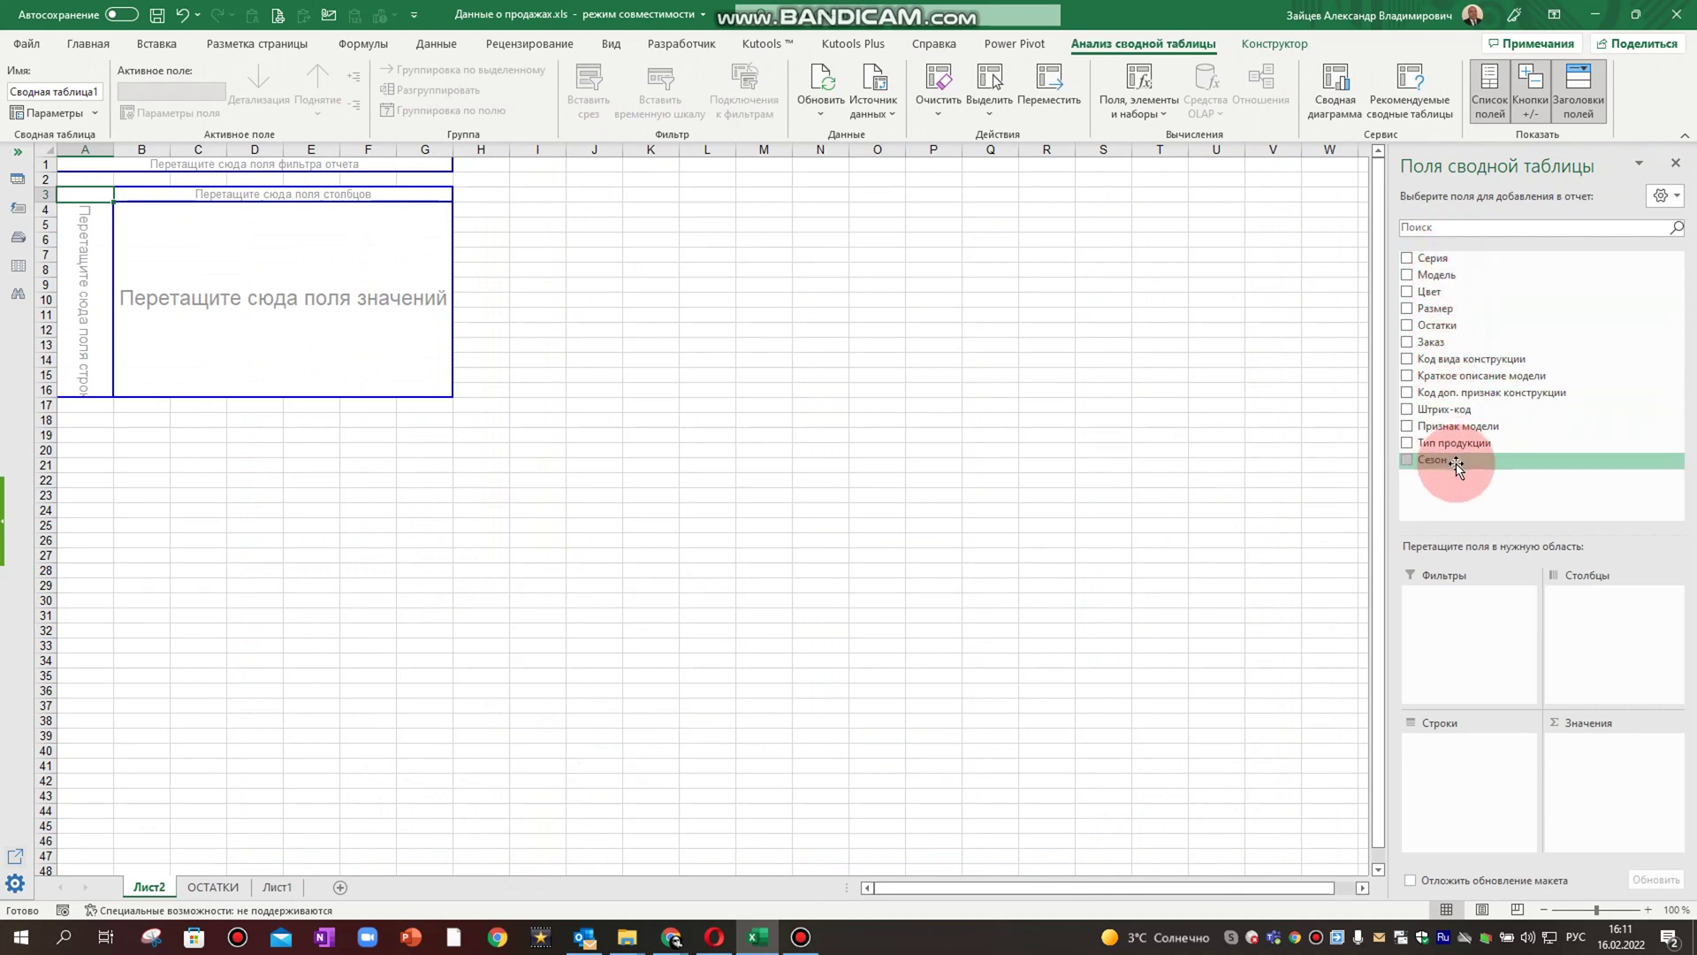
{"action": "left_click", "coordinate": [213, 887]}
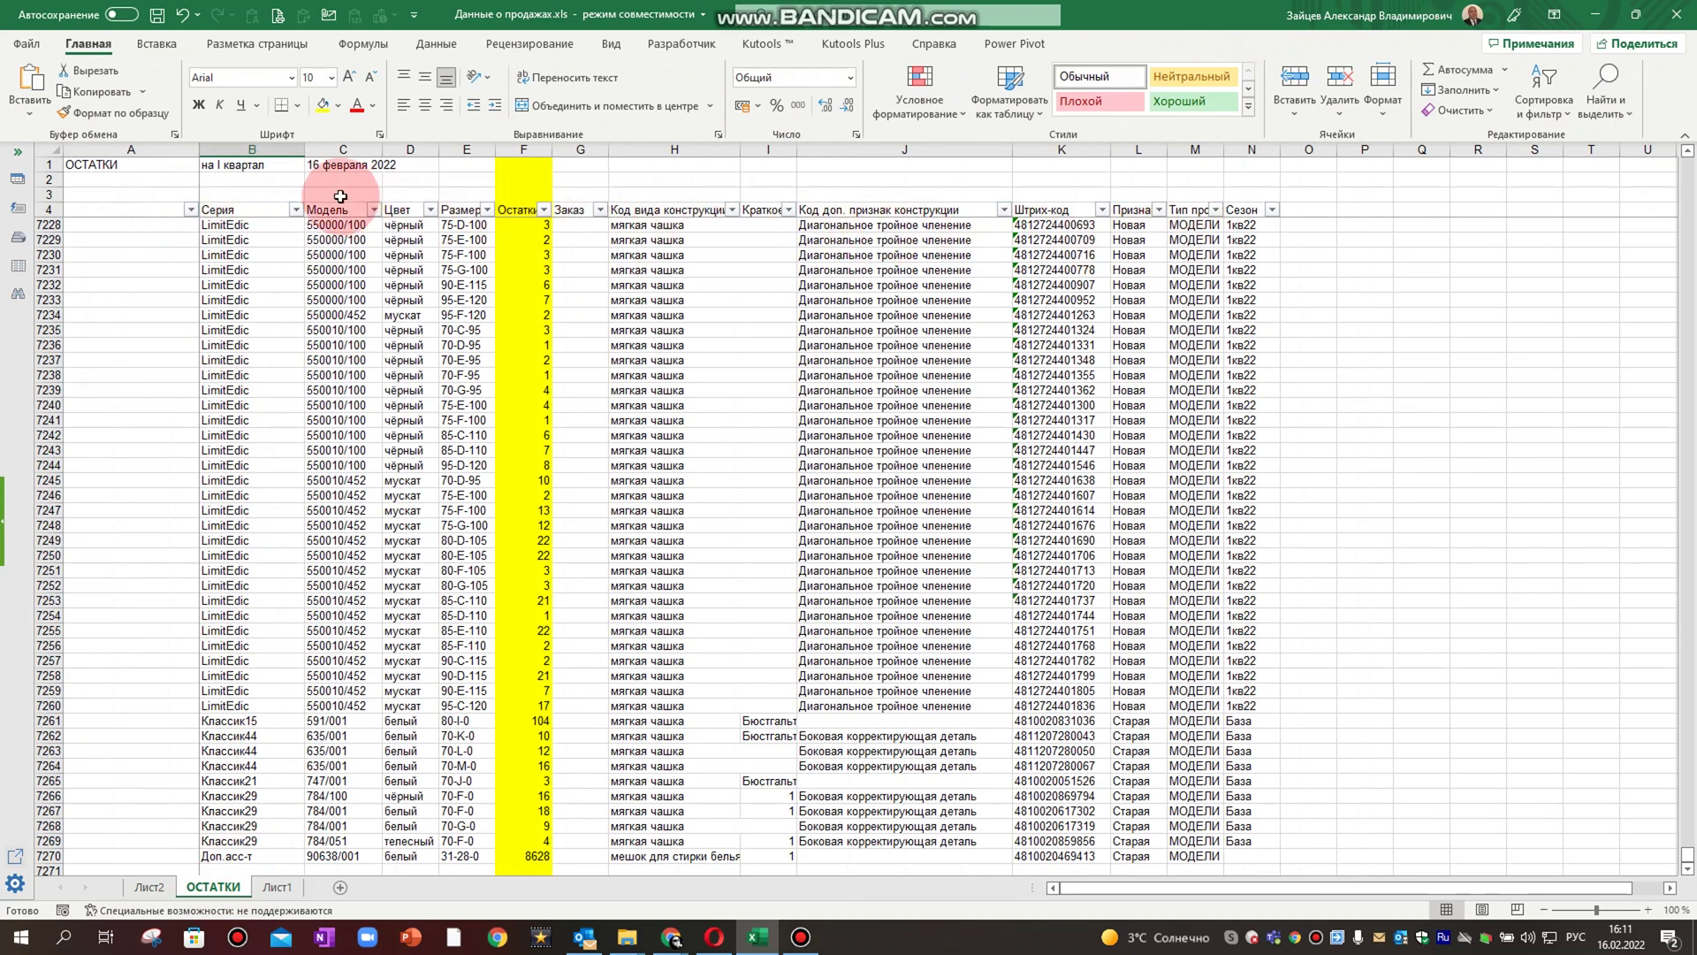
{"action": "left_click_drag", "start_coordinate": [239, 209], "coordinate": [1238, 209]}
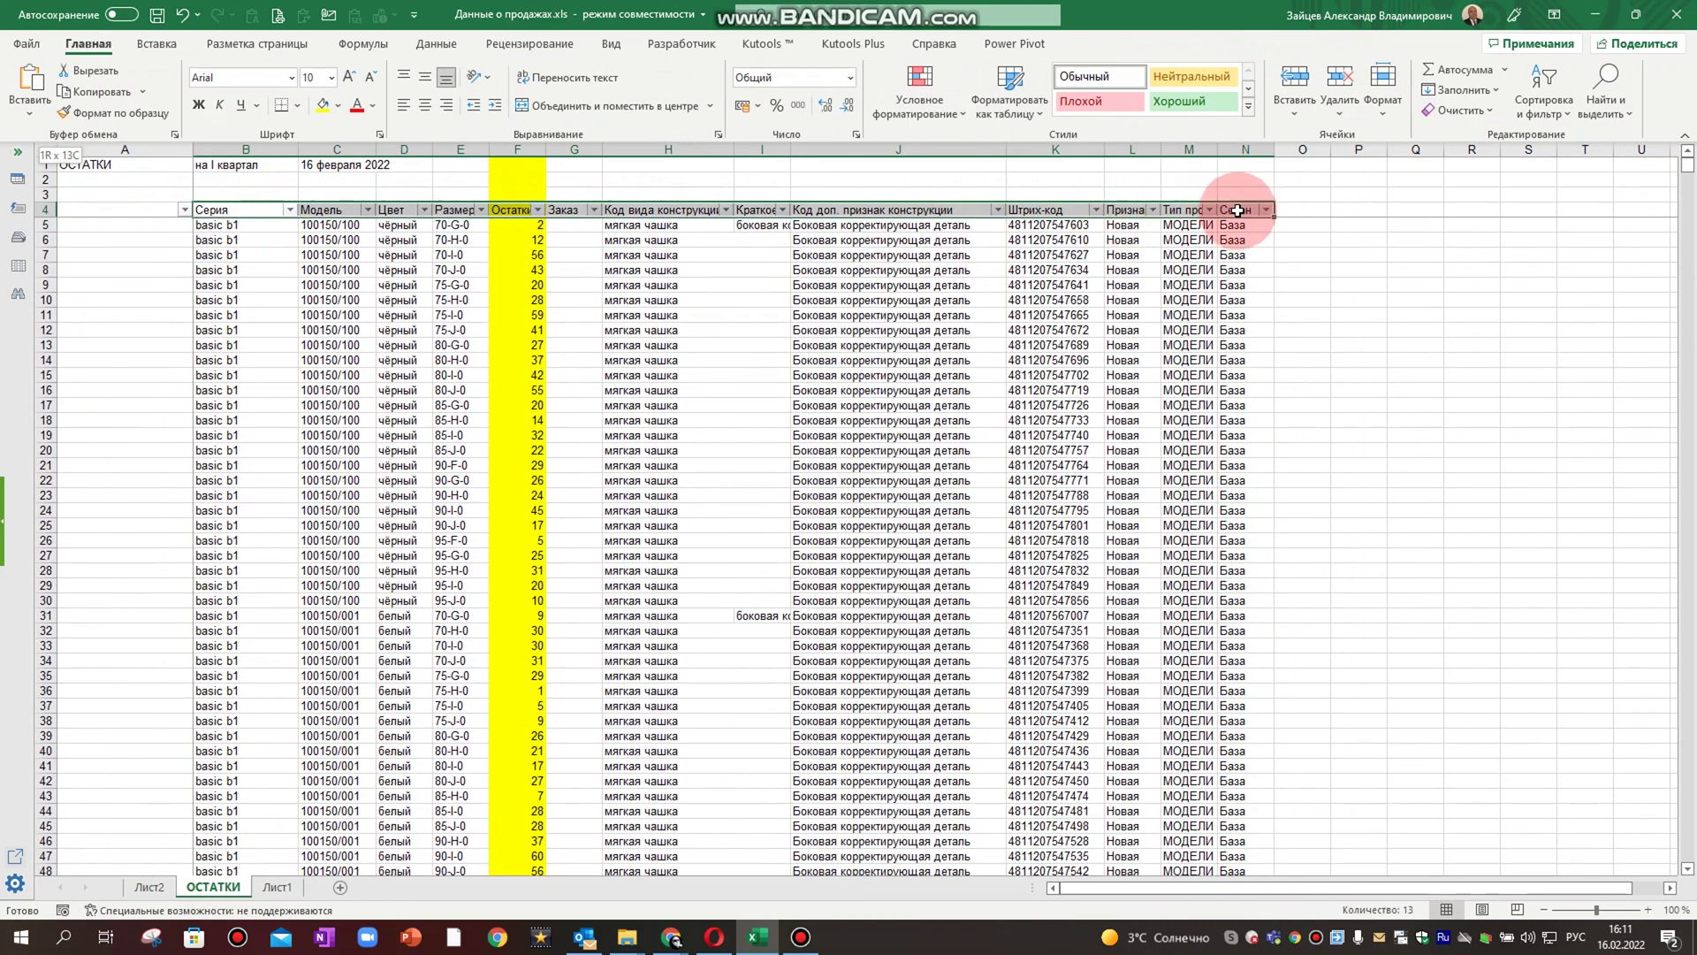
{"action": "left_click", "coordinate": [139, 888]}
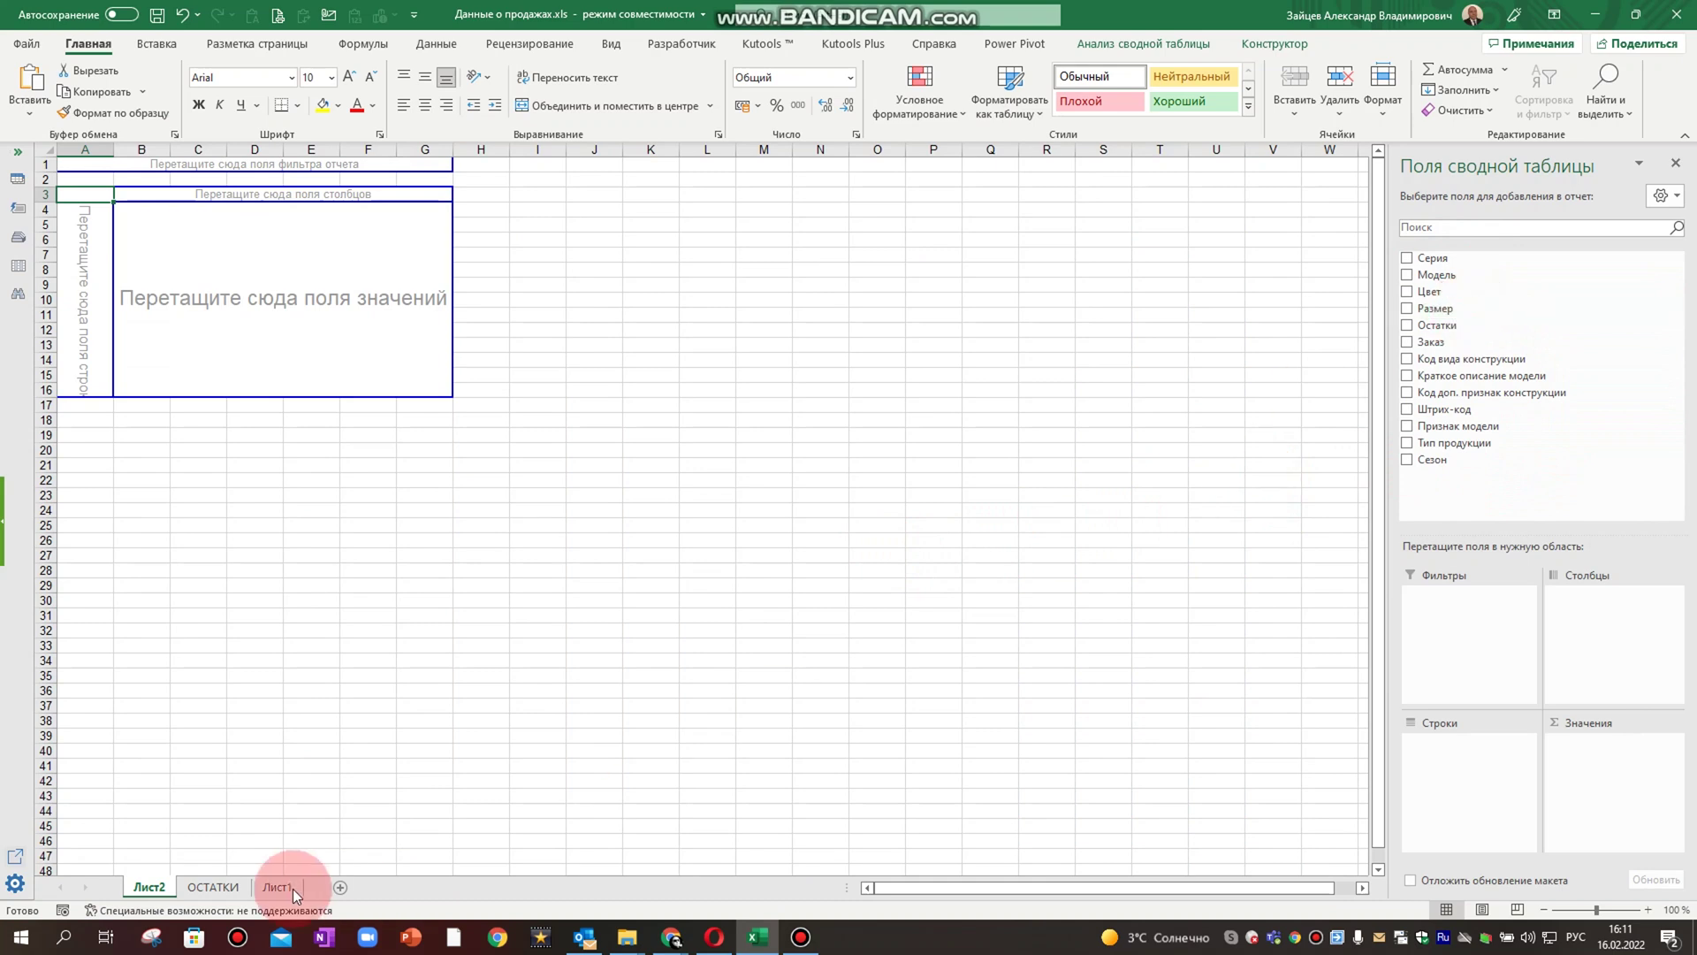
{"action": "left_click", "coordinate": [219, 887]}
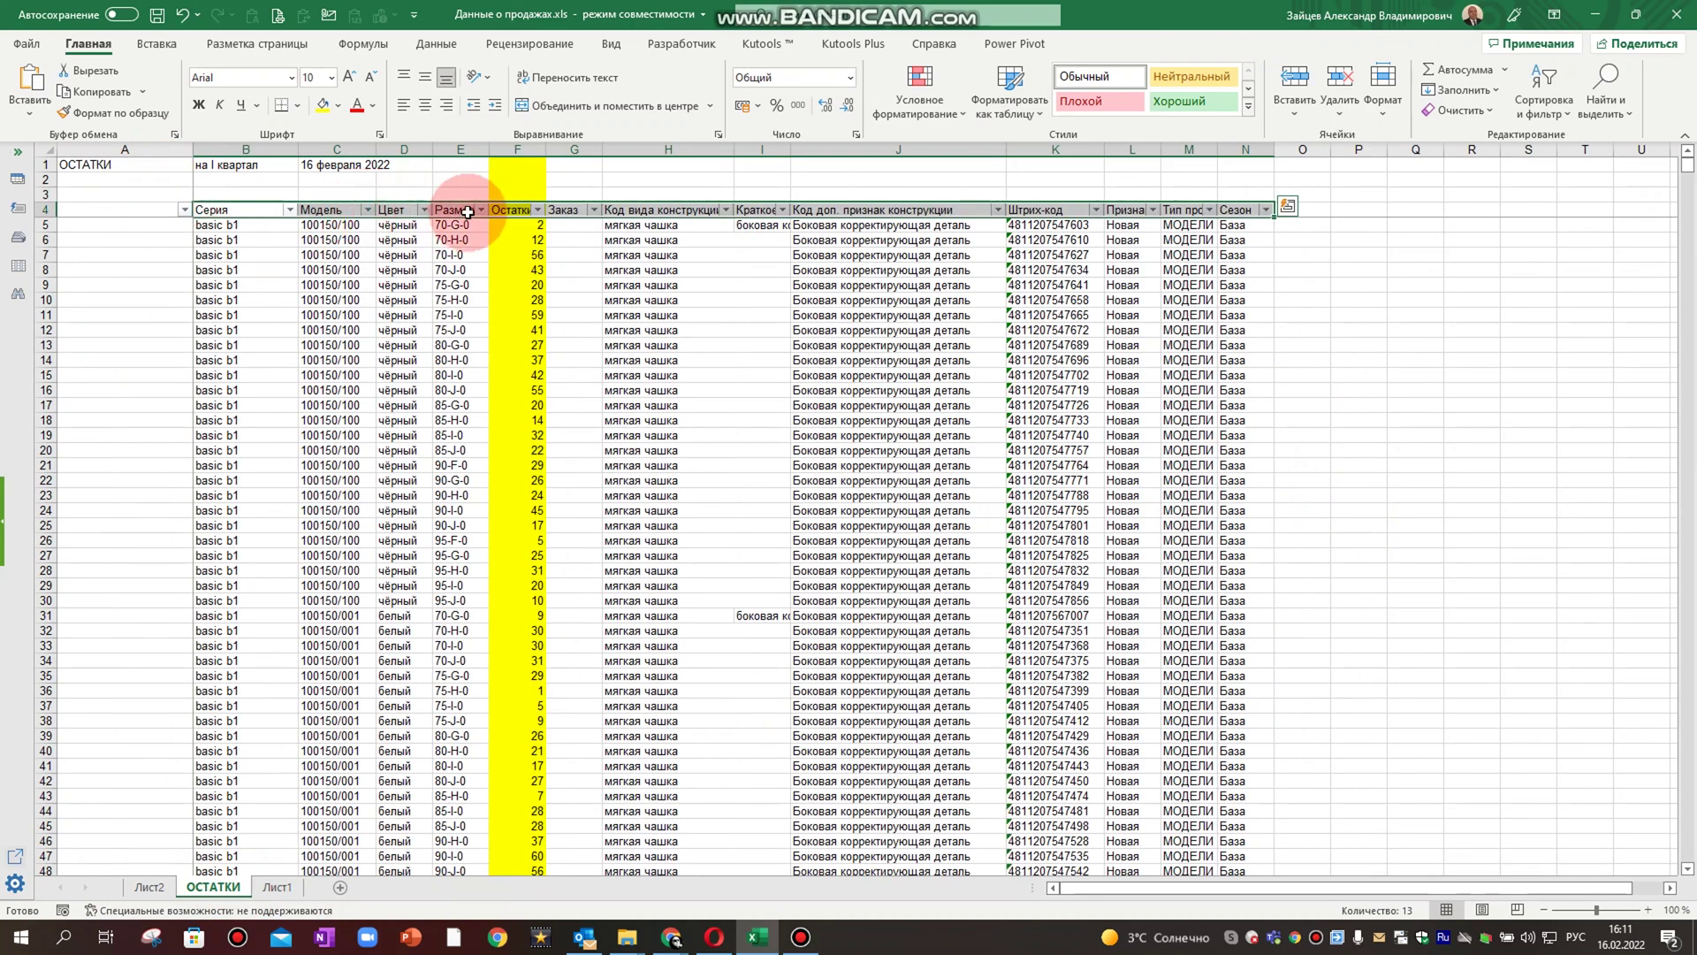
{"action": "left_click", "coordinate": [150, 889]}
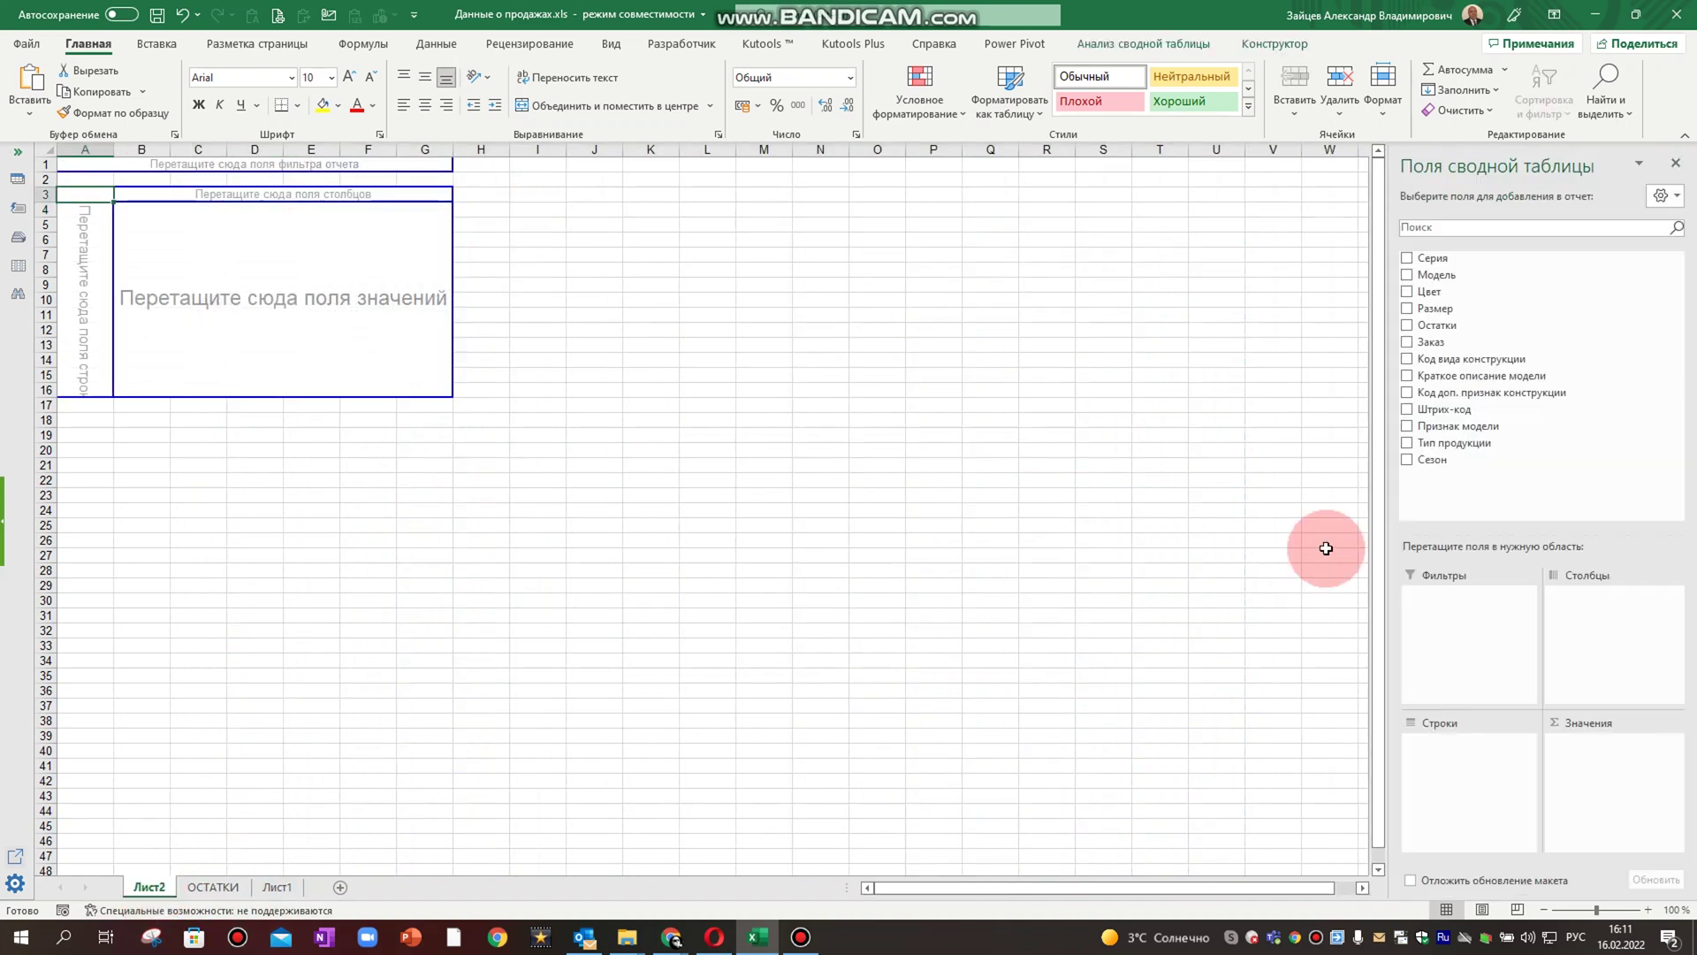
Put Модель, Цвет and Размер in Rows and sum Остатки in Values
{"action": "left_click_drag", "start_coordinate": [1463, 278], "coordinate": [1452, 765]}
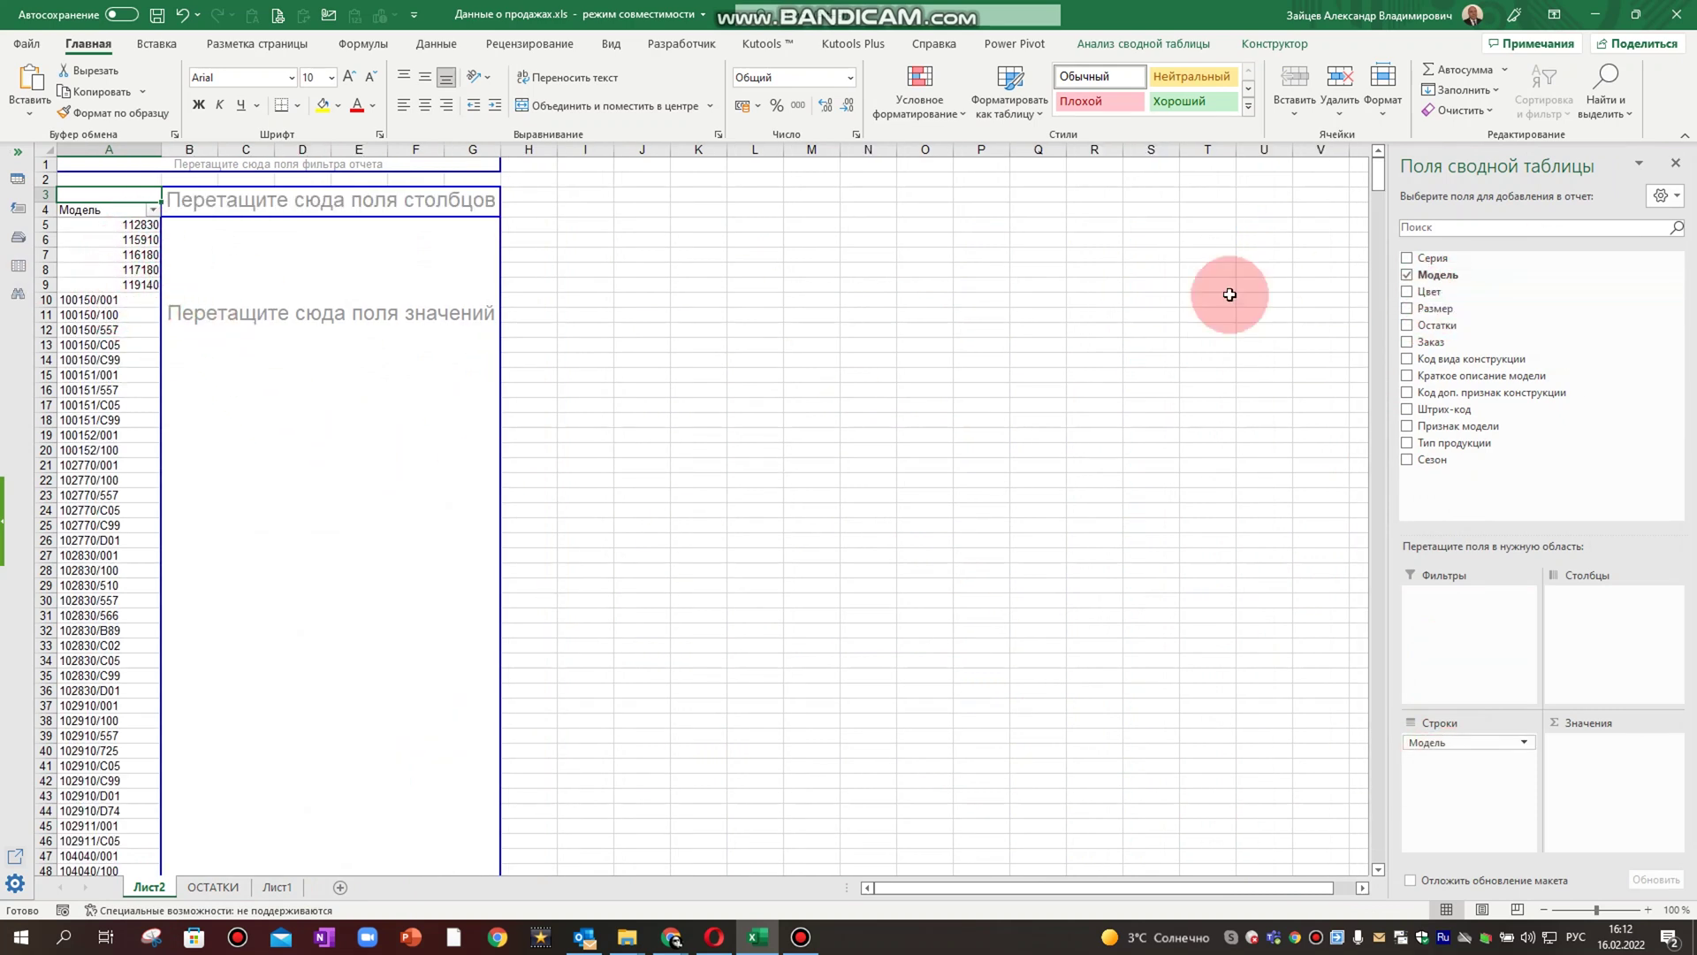
{"action": "left_click_drag", "start_coordinate": [1458, 296], "coordinate": [1499, 772]}
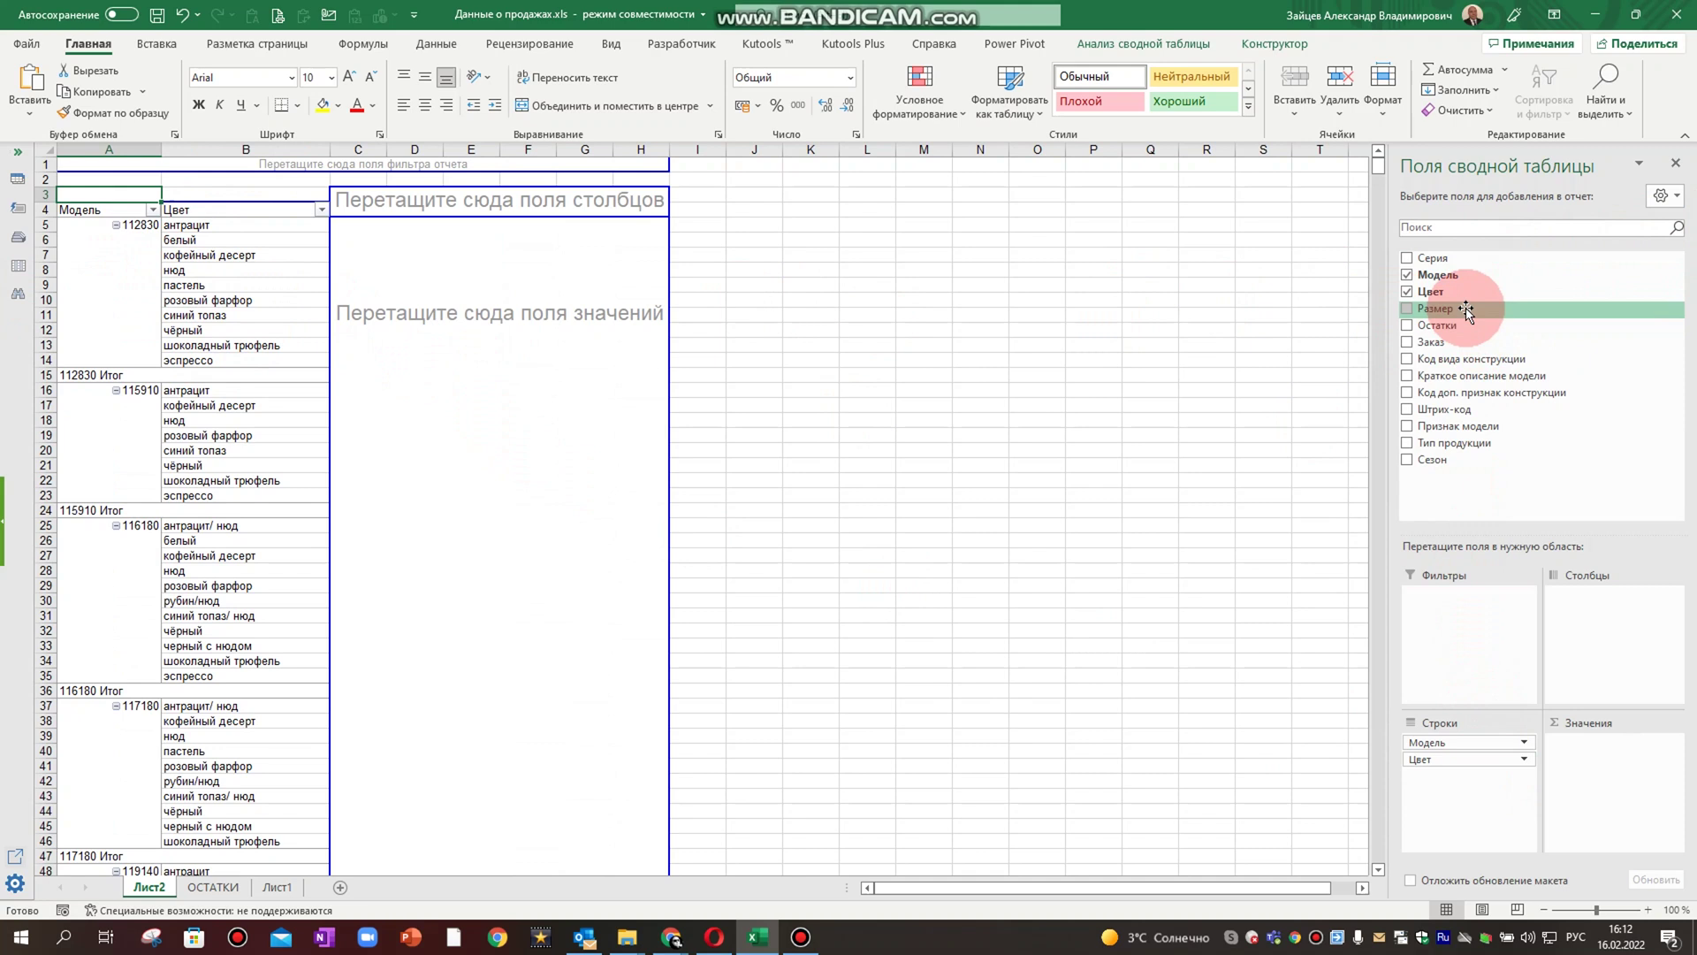
{"action": "left_click_drag", "start_coordinate": [1465, 308], "coordinate": [1478, 794]}
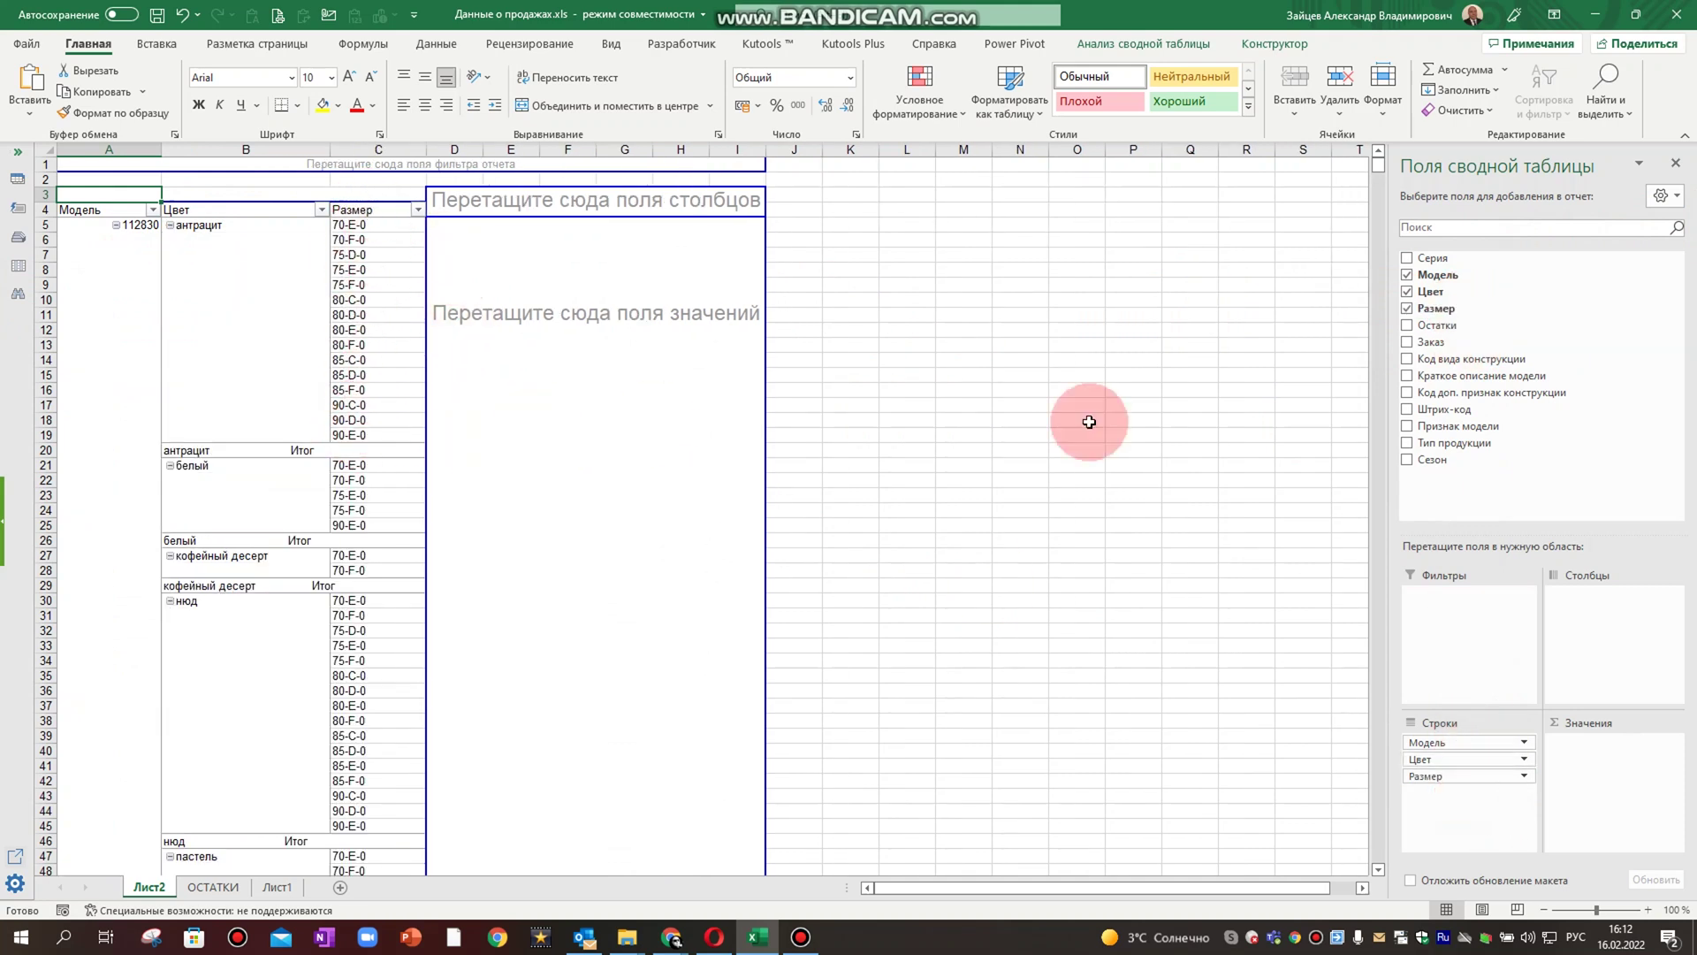
{"action": "left_click_drag", "start_coordinate": [1479, 337], "coordinate": [1590, 749]}
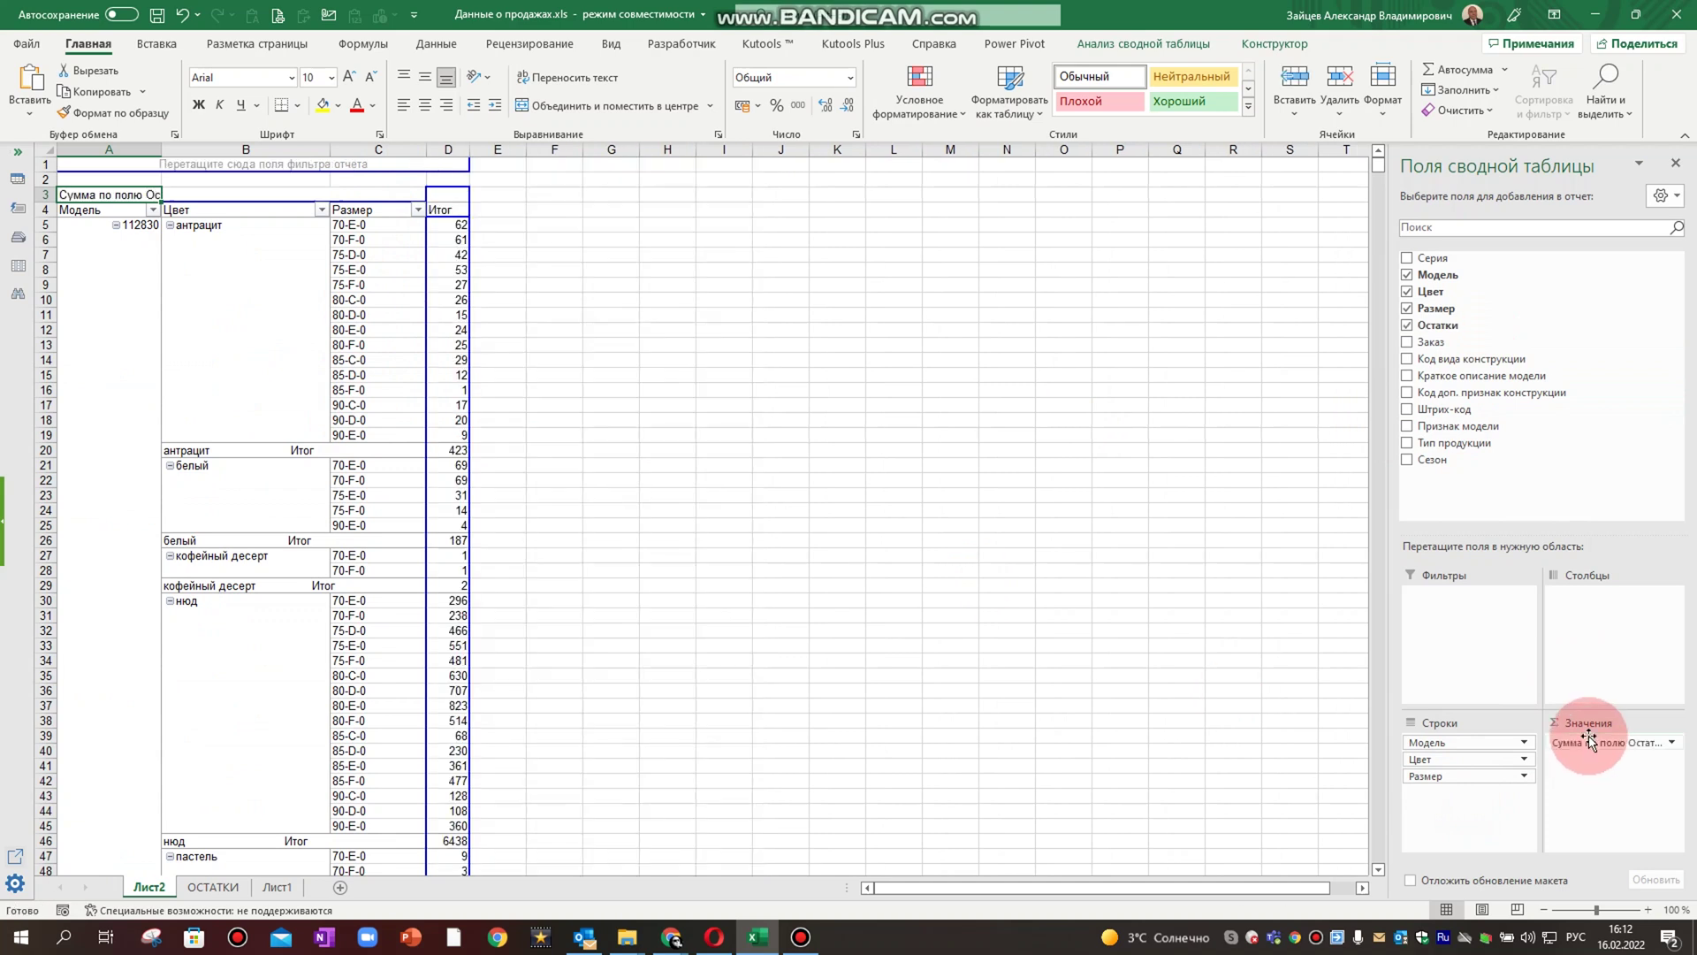
Sort the sizes within each colour by Остатки total, largest to smallest
{"action": "right_click", "coordinate": [450, 255]}
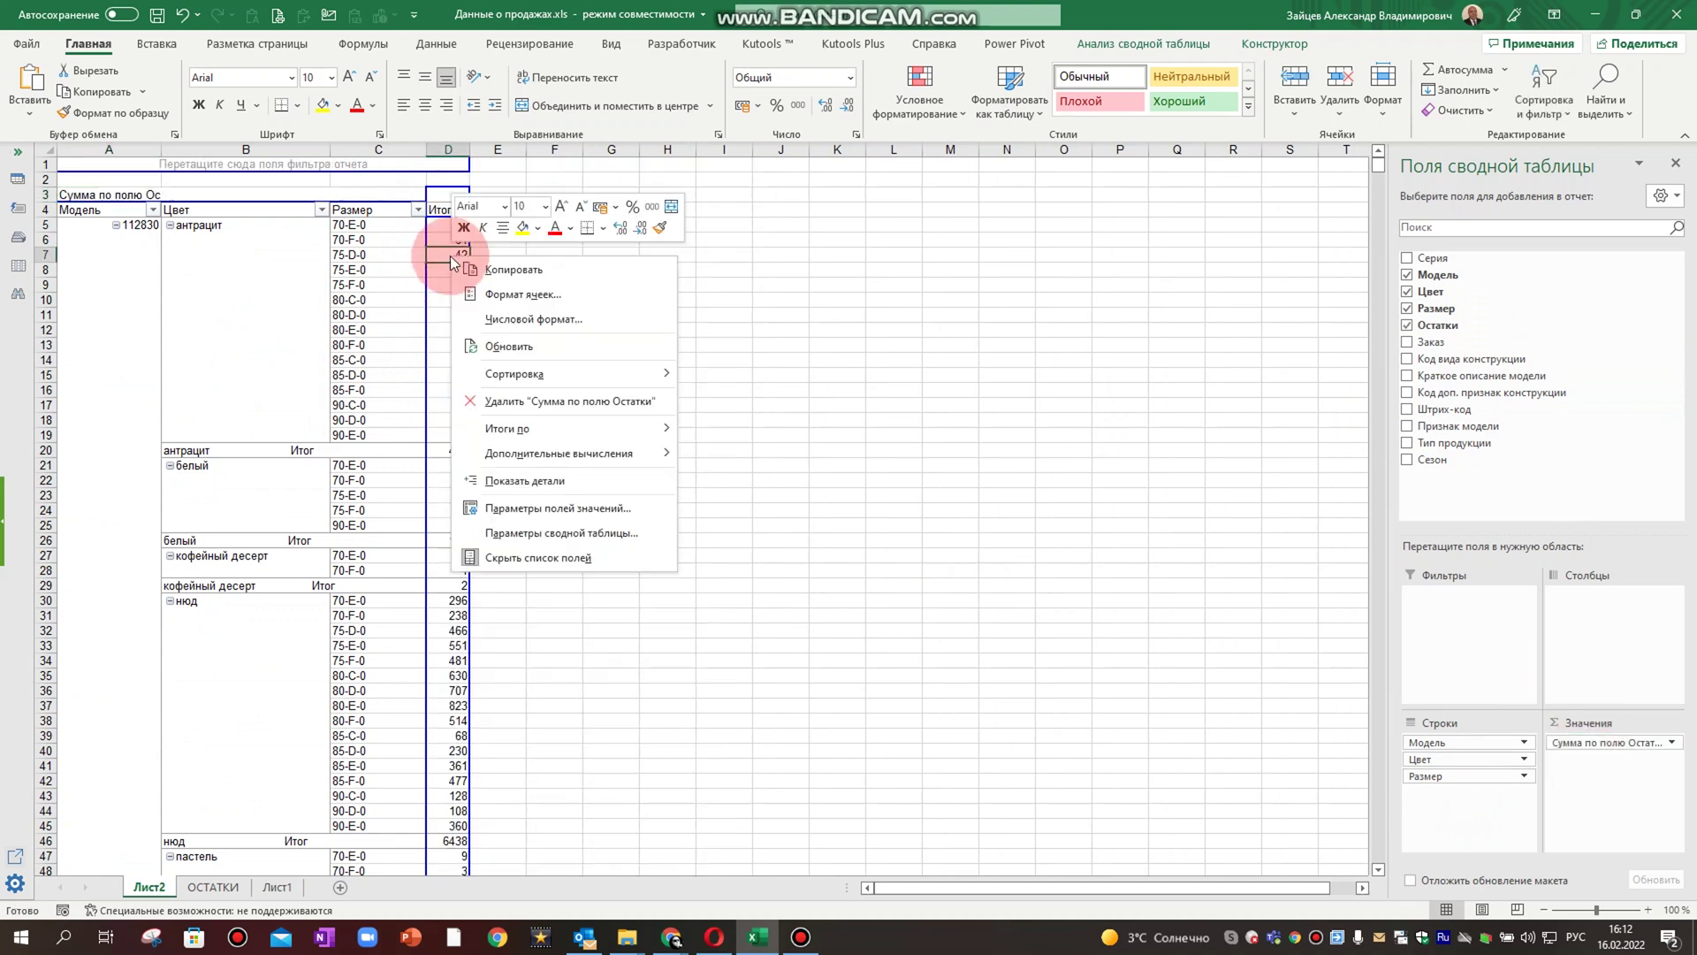
{"action": "left_click", "coordinate": [787, 400]}
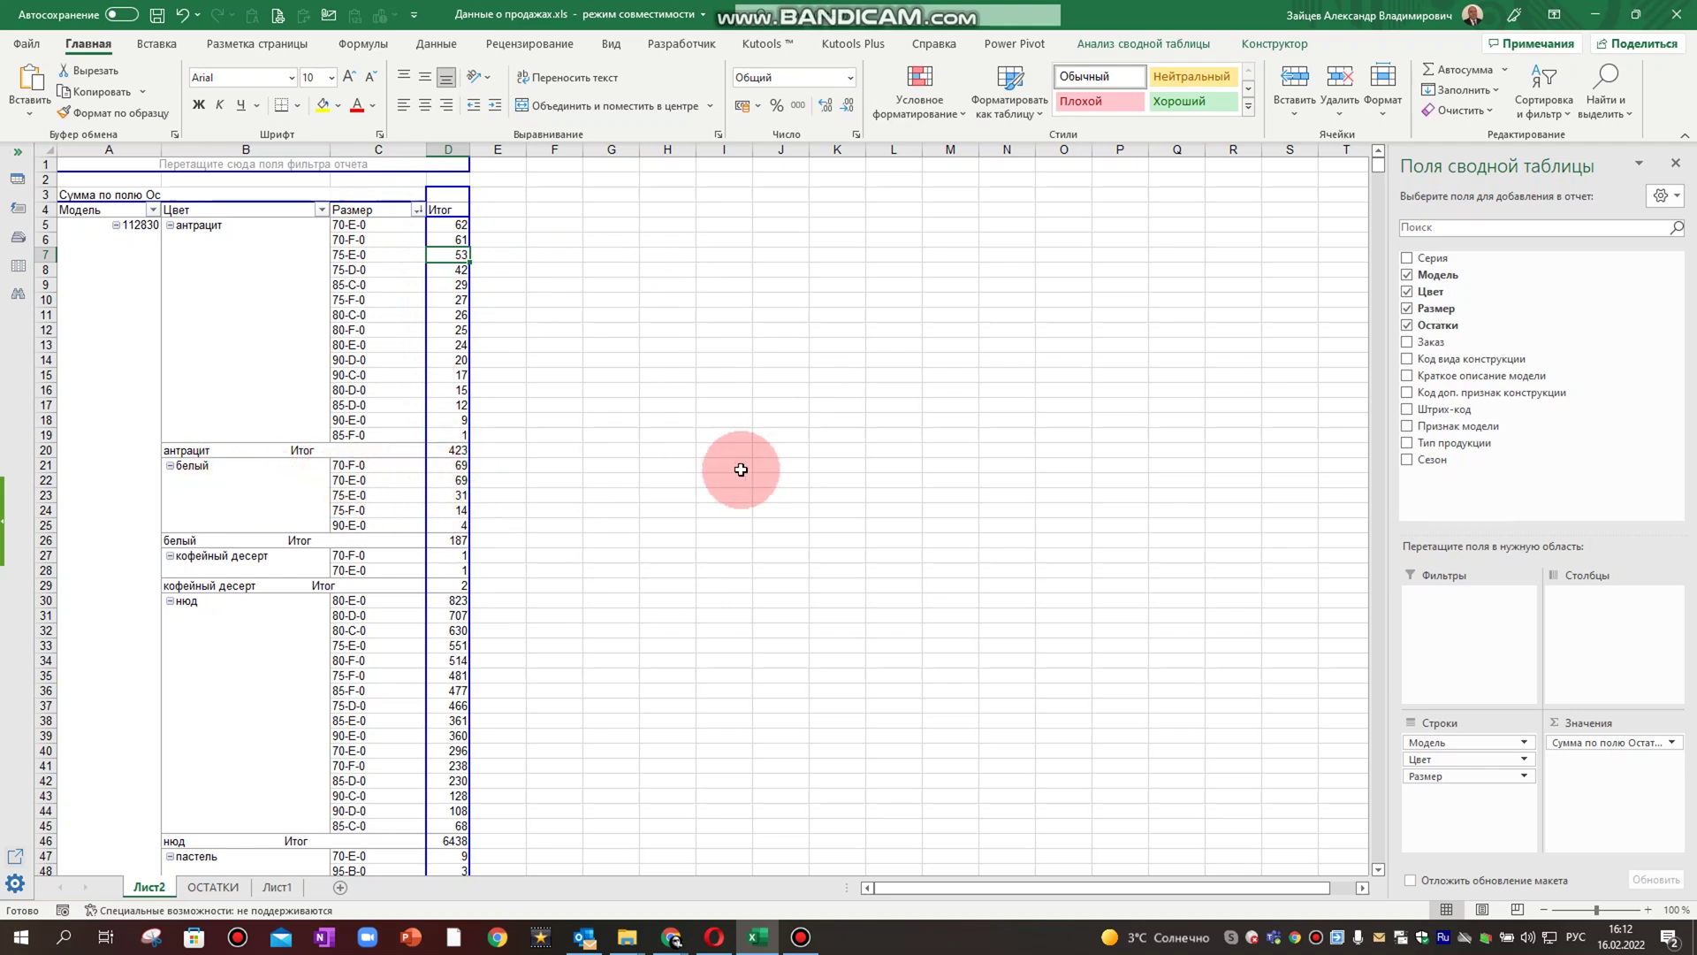
{"action": "left_click", "coordinate": [213, 890]}
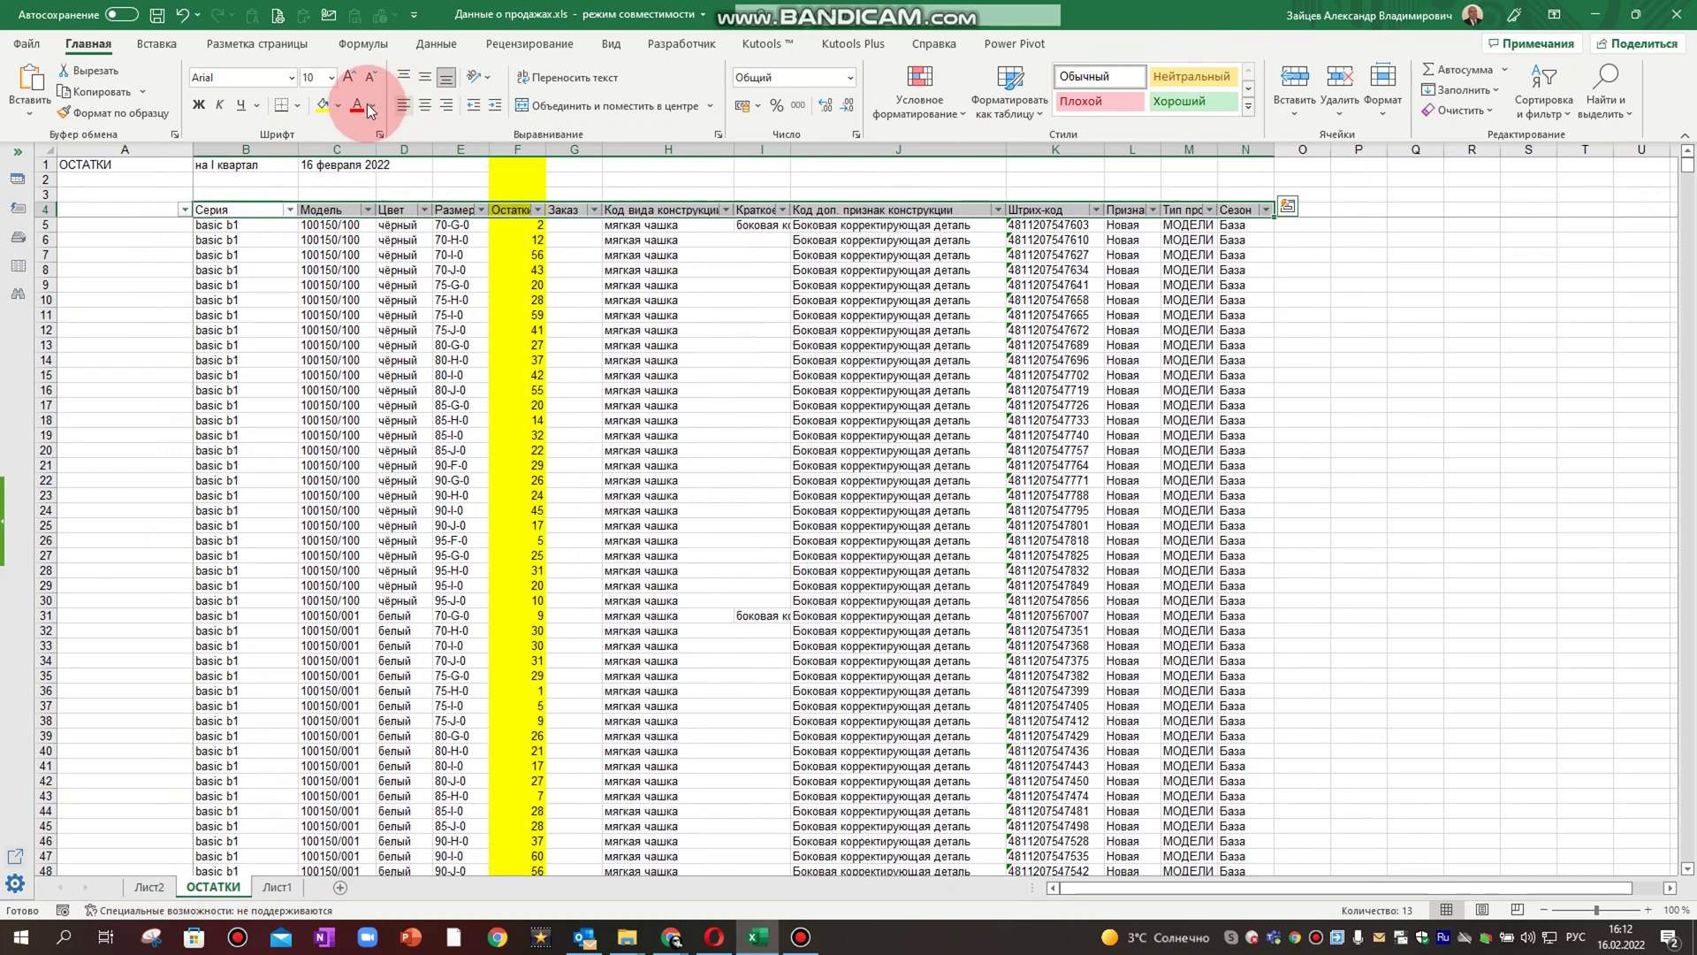
Paste the coloured model list beside the pivot on Лист2 and filter Модель to 116180
{"action": "left_click", "coordinate": [161, 886]}
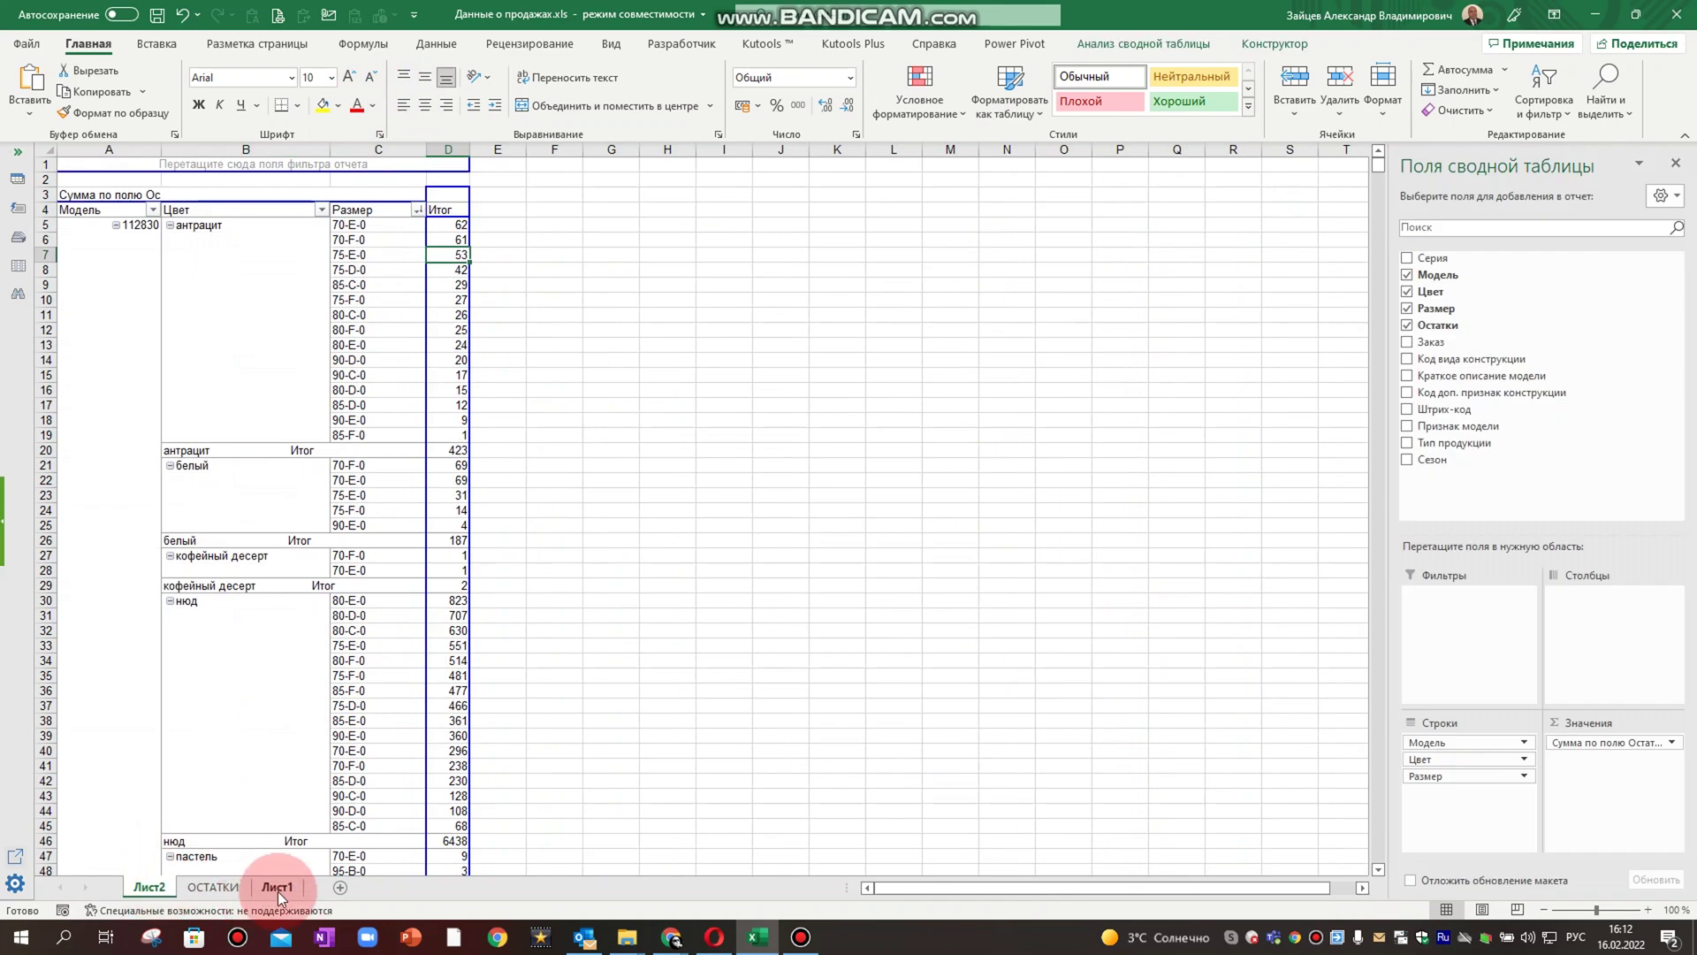
{"action": "left_click", "coordinate": [277, 889]}
{"action": "left_click", "coordinate": [163, 889]}
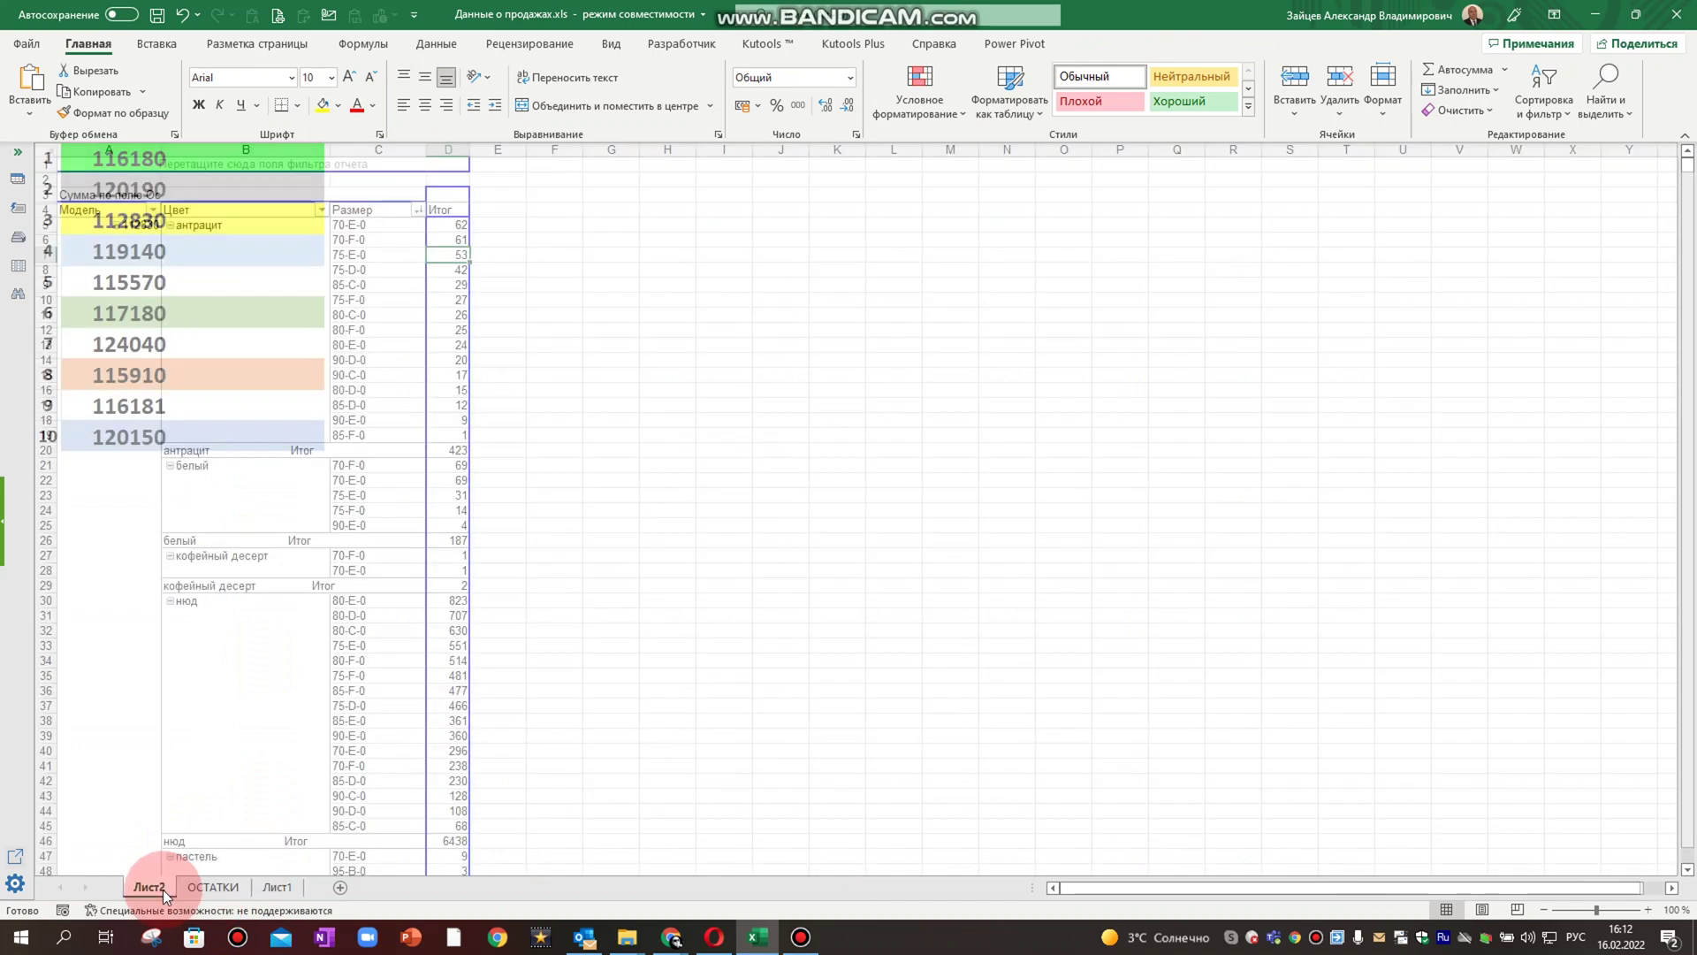
{"action": "left_click", "coordinate": [278, 888]}
{"action": "left_click", "coordinate": [183, 346]}
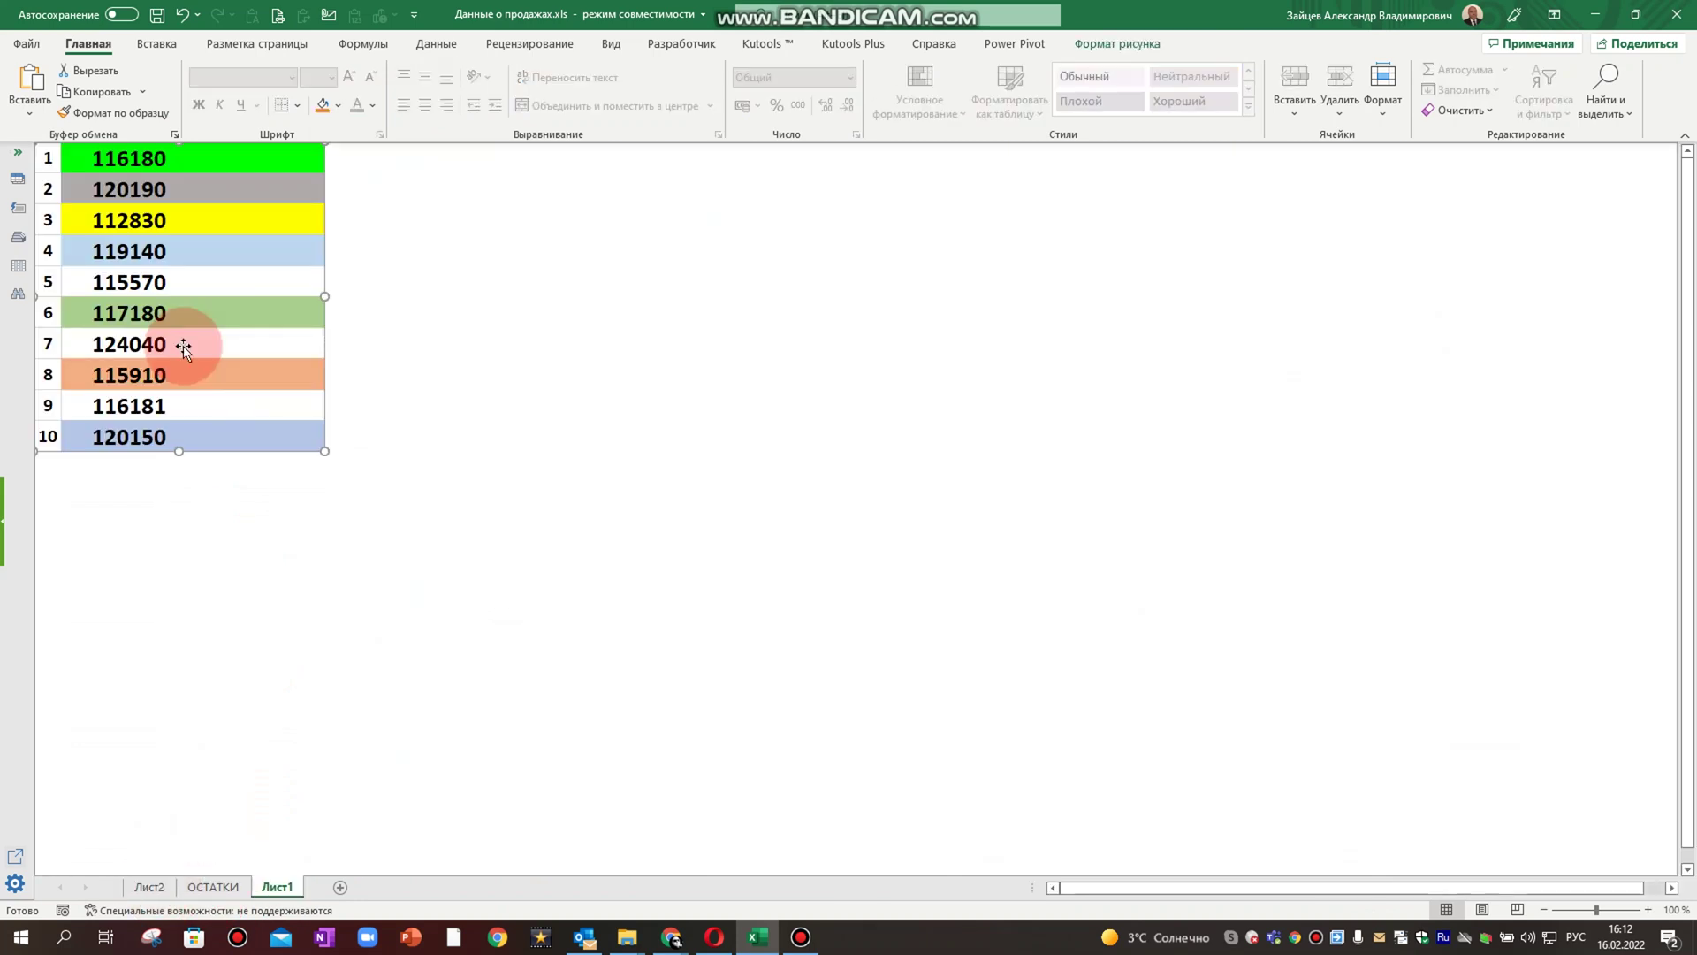
{"action": "left_click_drag", "start_coordinate": [575, 361], "coordinate": [885, 324]}
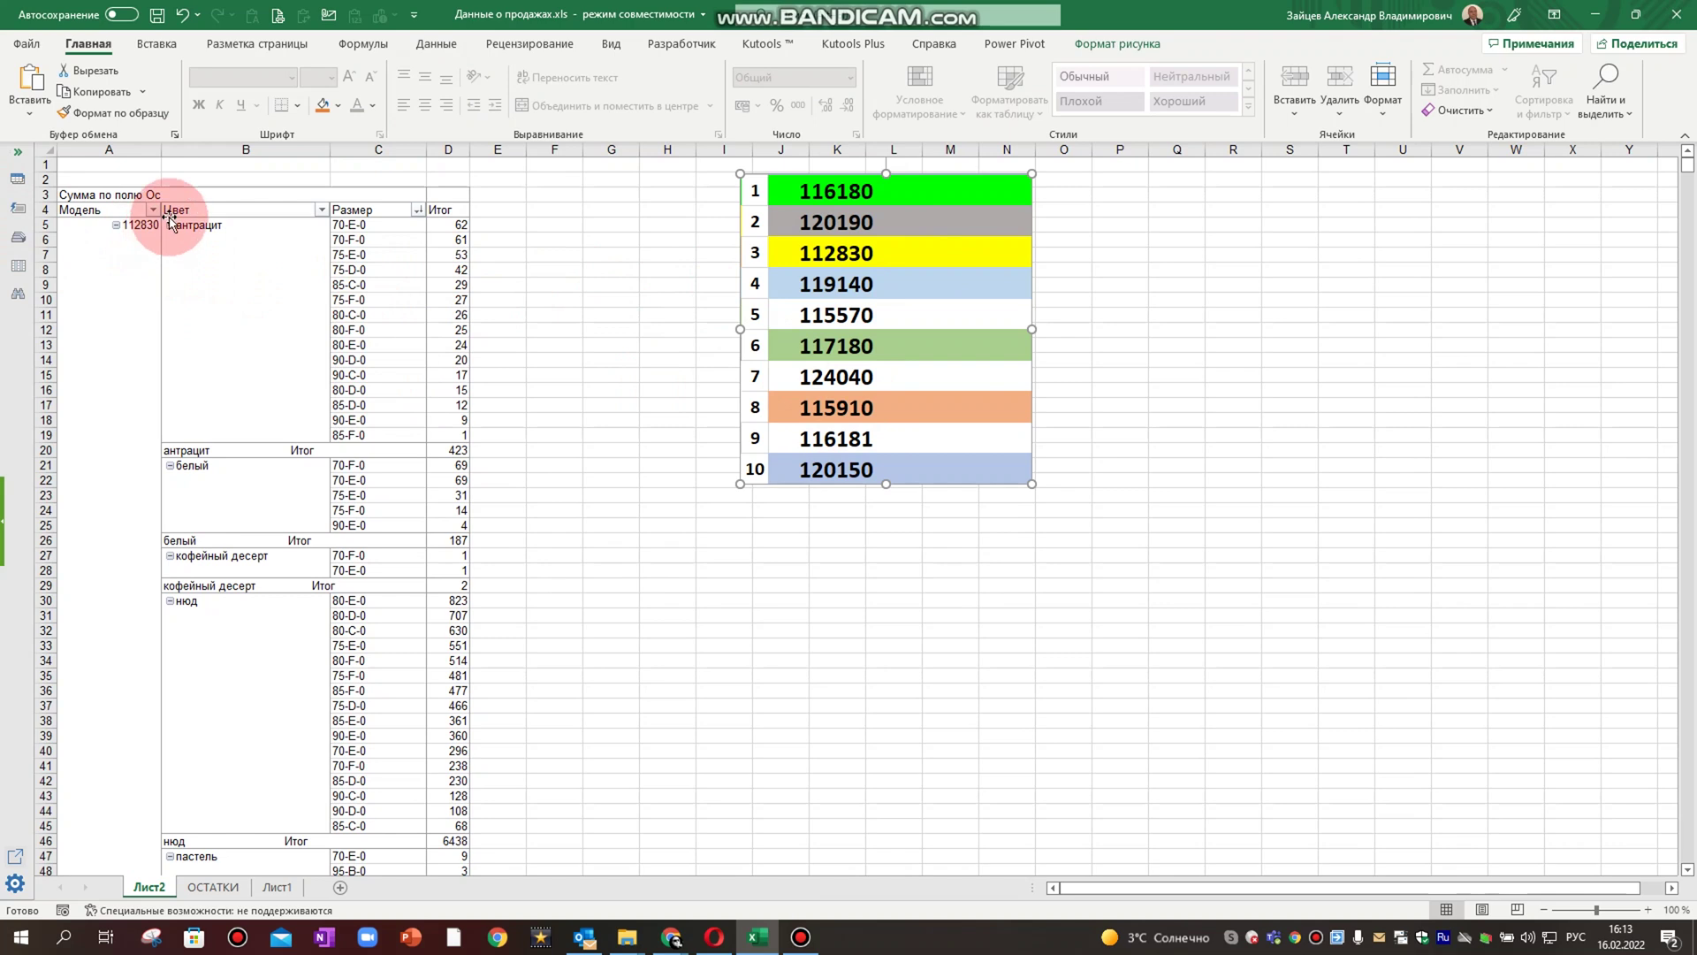
{"action": "left_click", "coordinate": [154, 210]}
{"action": "type", "text": "116180"}
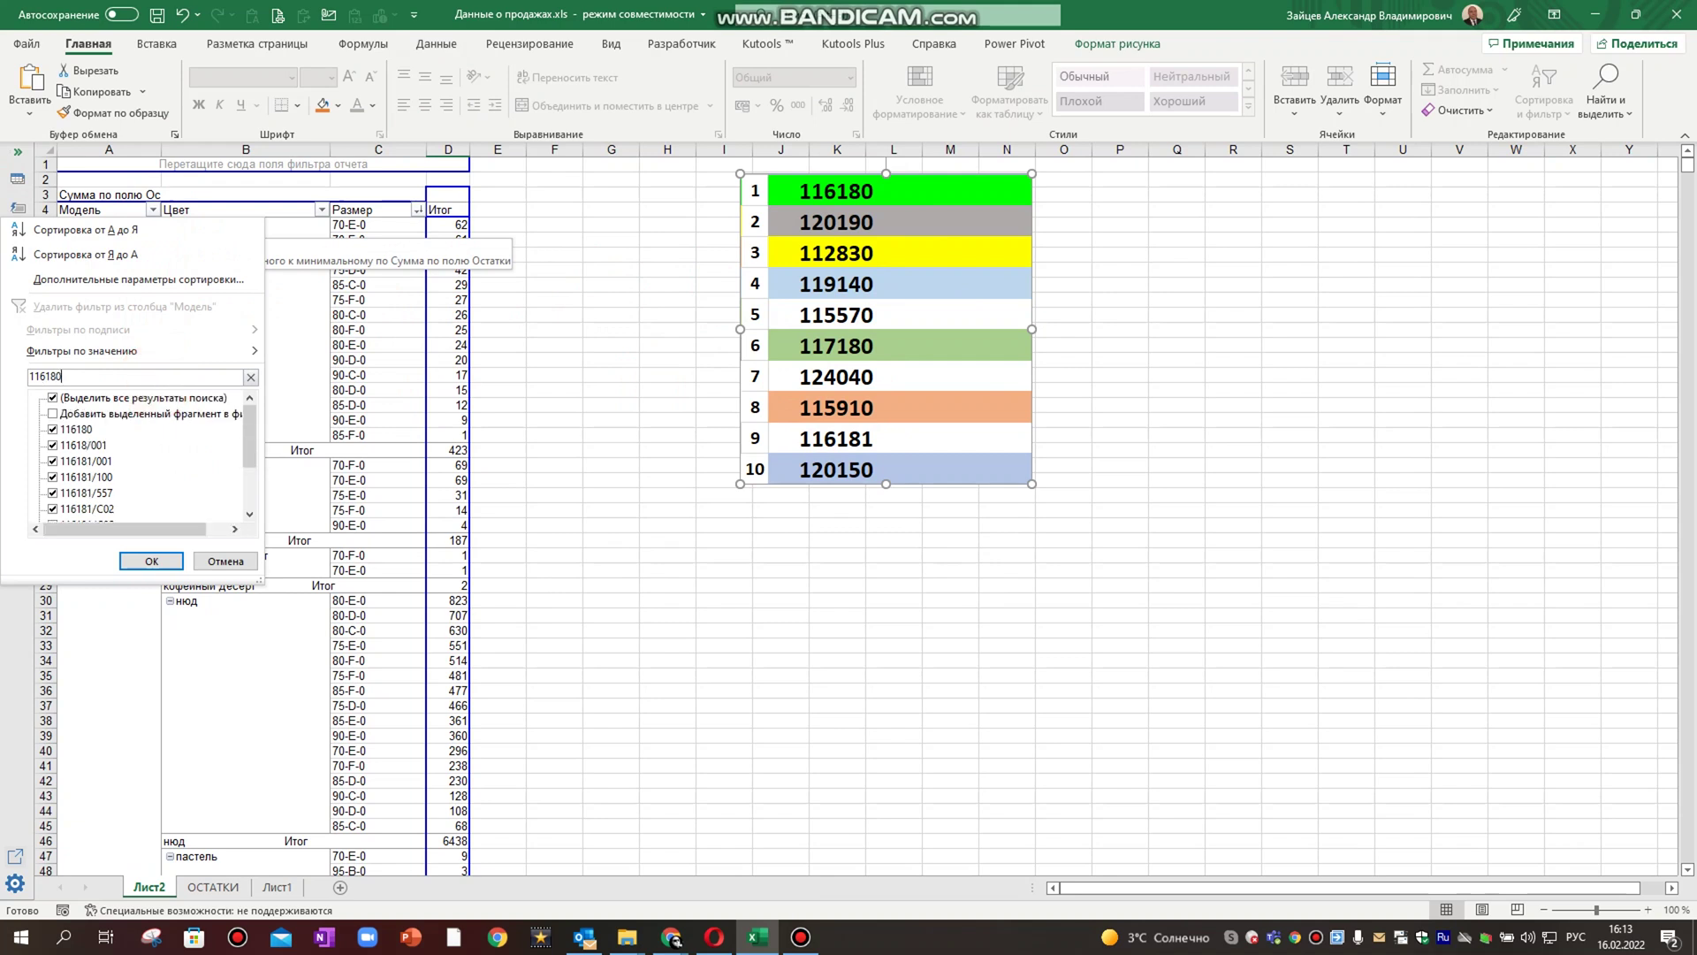
{"action": "key", "text": "Return"}
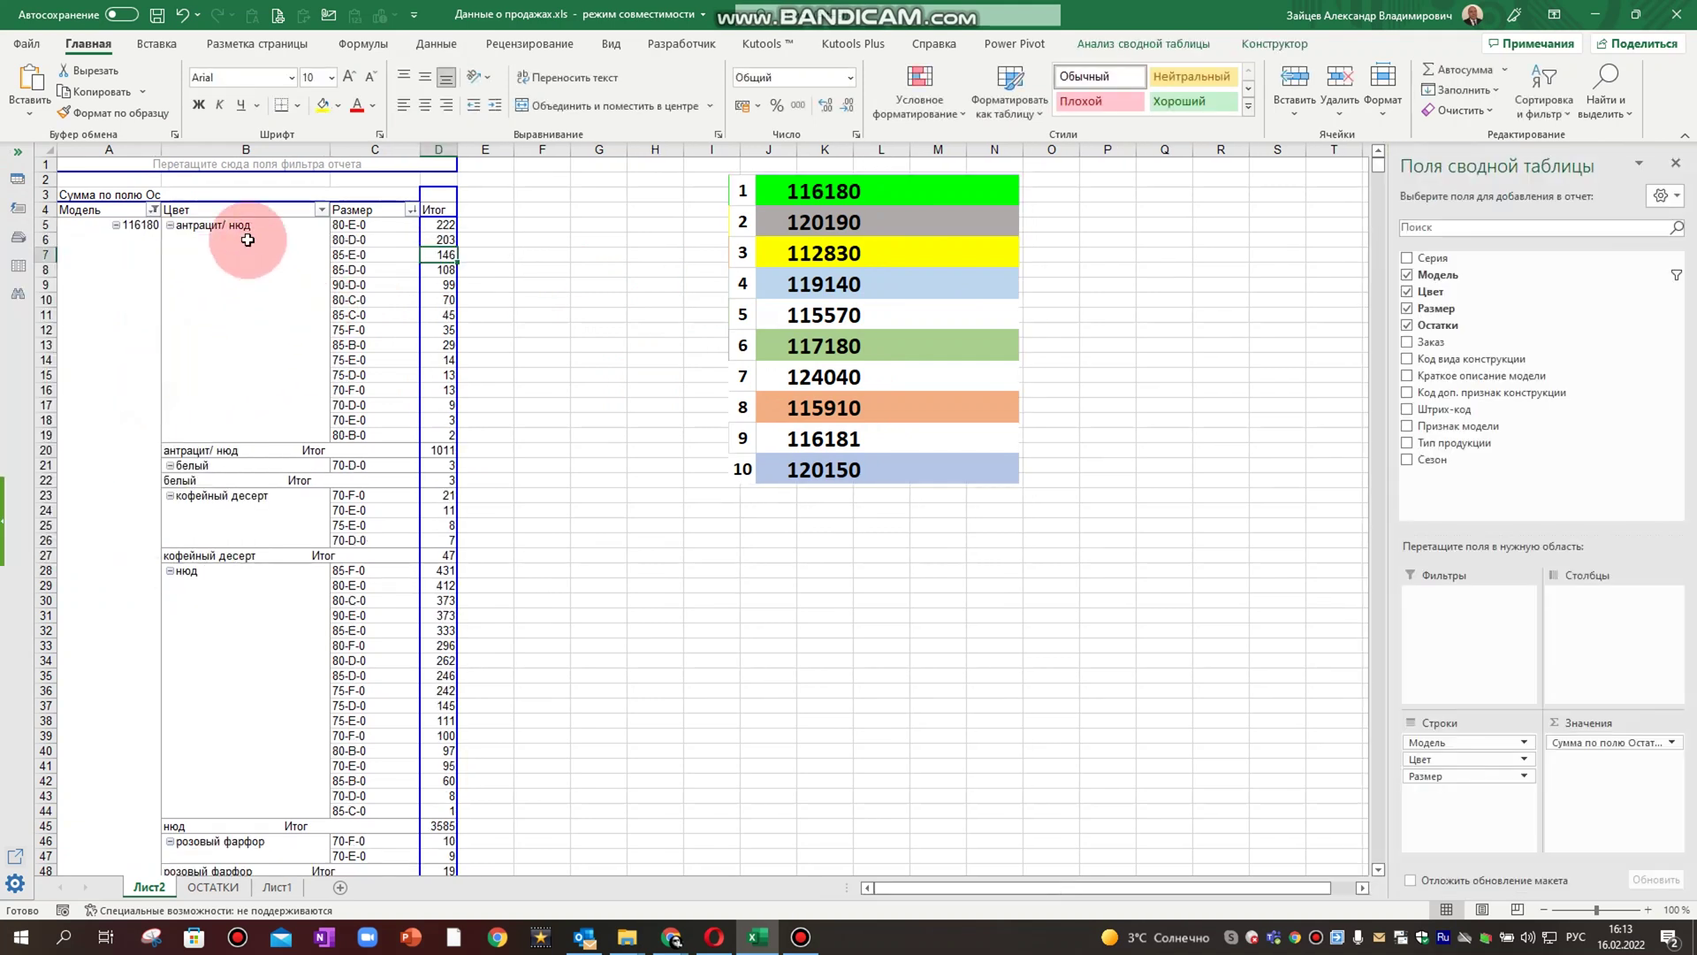
Check the 116180 grand total of 22130, then shift the coloured model list further right
{"action": "scroll", "coordinate": [121, 360], "scroll_direction": "down", "scroll_amount": 3}
{"action": "scroll", "coordinate": [125, 364], "scroll_direction": "down", "scroll_amount": 6}
{"action": "scroll", "coordinate": [125, 365], "scroll_direction": "down", "scroll_amount": 3}
{"action": "scroll", "coordinate": [126, 365], "scroll_direction": "down", "scroll_amount": 11}
{"action": "scroll", "coordinate": [126, 367], "scroll_direction": "down", "scroll_amount": 6}
{"action": "scroll", "coordinate": [126, 369], "scroll_direction": "down", "scroll_amount": 6}
{"action": "scroll", "coordinate": [126, 373], "scroll_direction": "down", "scroll_amount": 4}
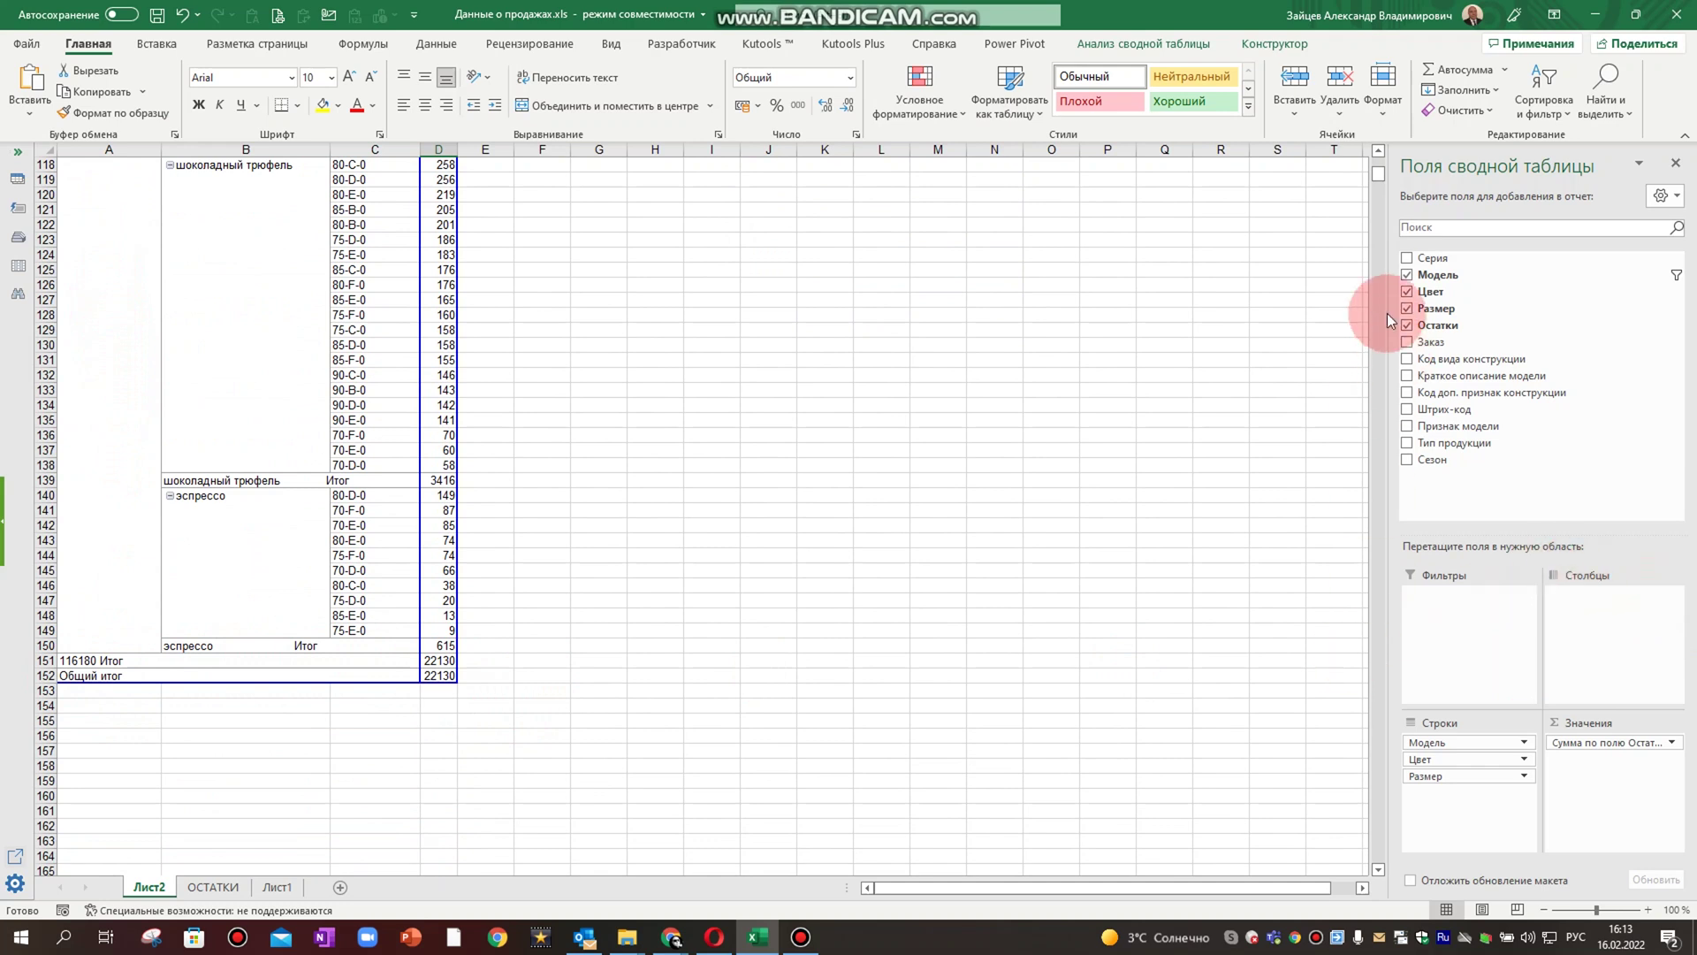
{"action": "scroll", "coordinate": [338, 495], "scroll_direction": "up", "scroll_amount": 7}
{"action": "scroll", "coordinate": [337, 495], "scroll_direction": "up", "scroll_amount": 5}
{"action": "scroll", "coordinate": [338, 495], "scroll_direction": "up", "scroll_amount": 15}
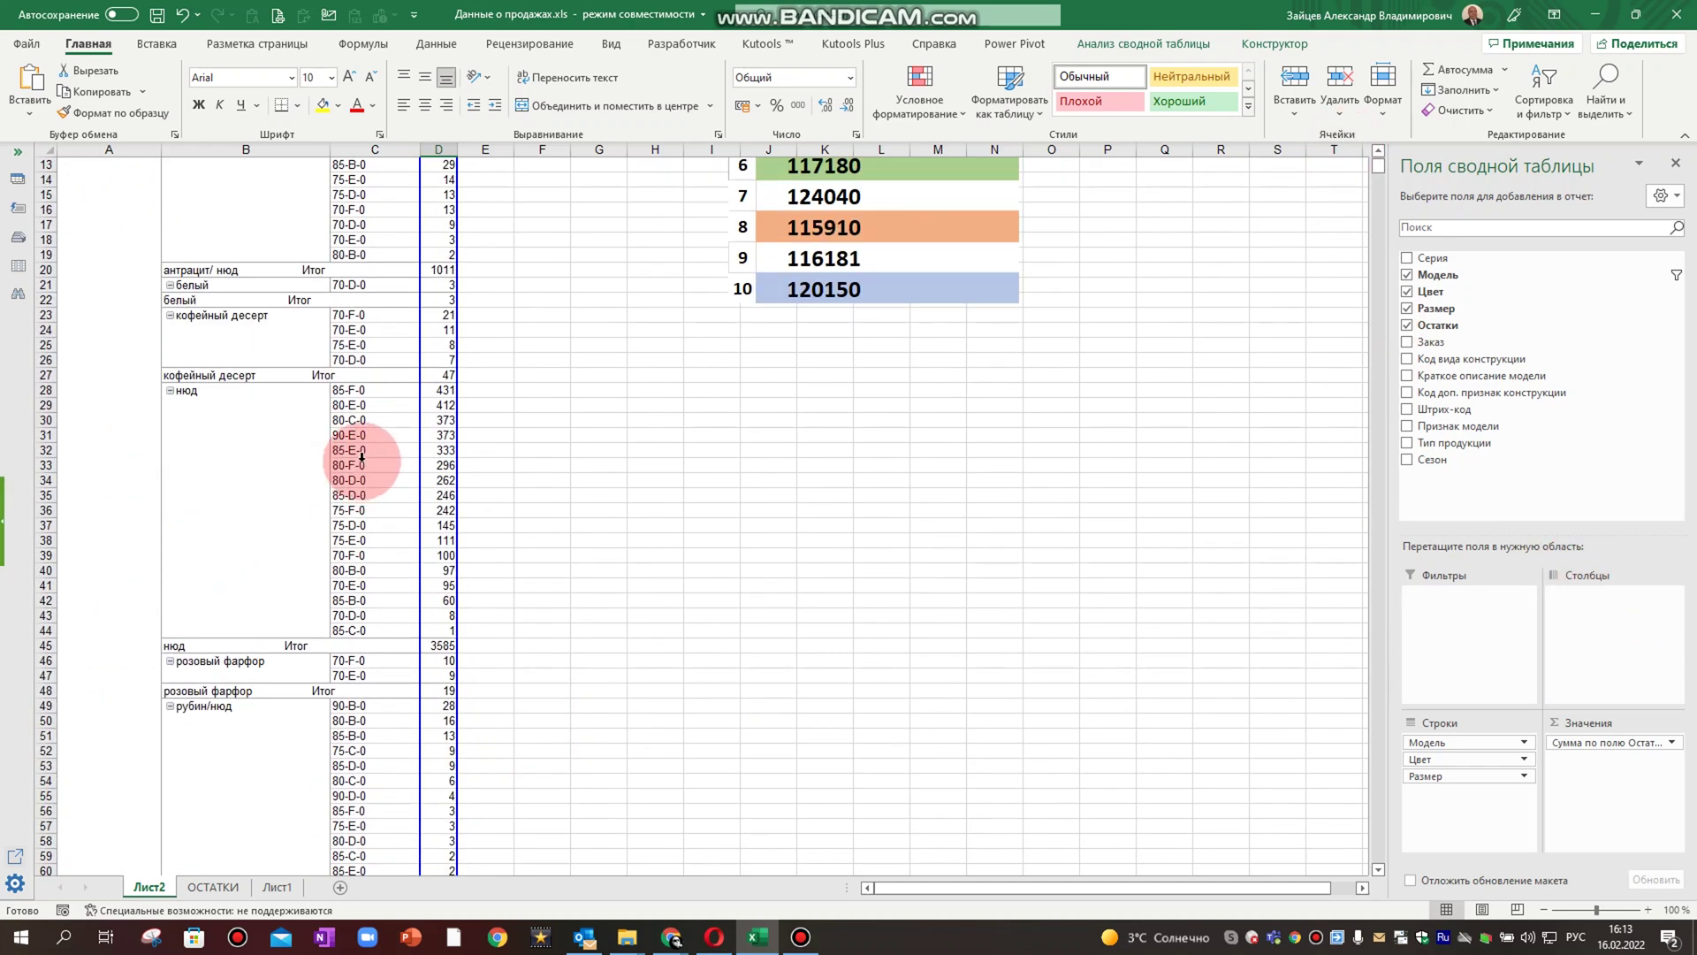
{"action": "scroll", "coordinate": [338, 496], "scroll_direction": "up", "scroll_amount": 12}
{"action": "key", "text": "ctrl+z"}
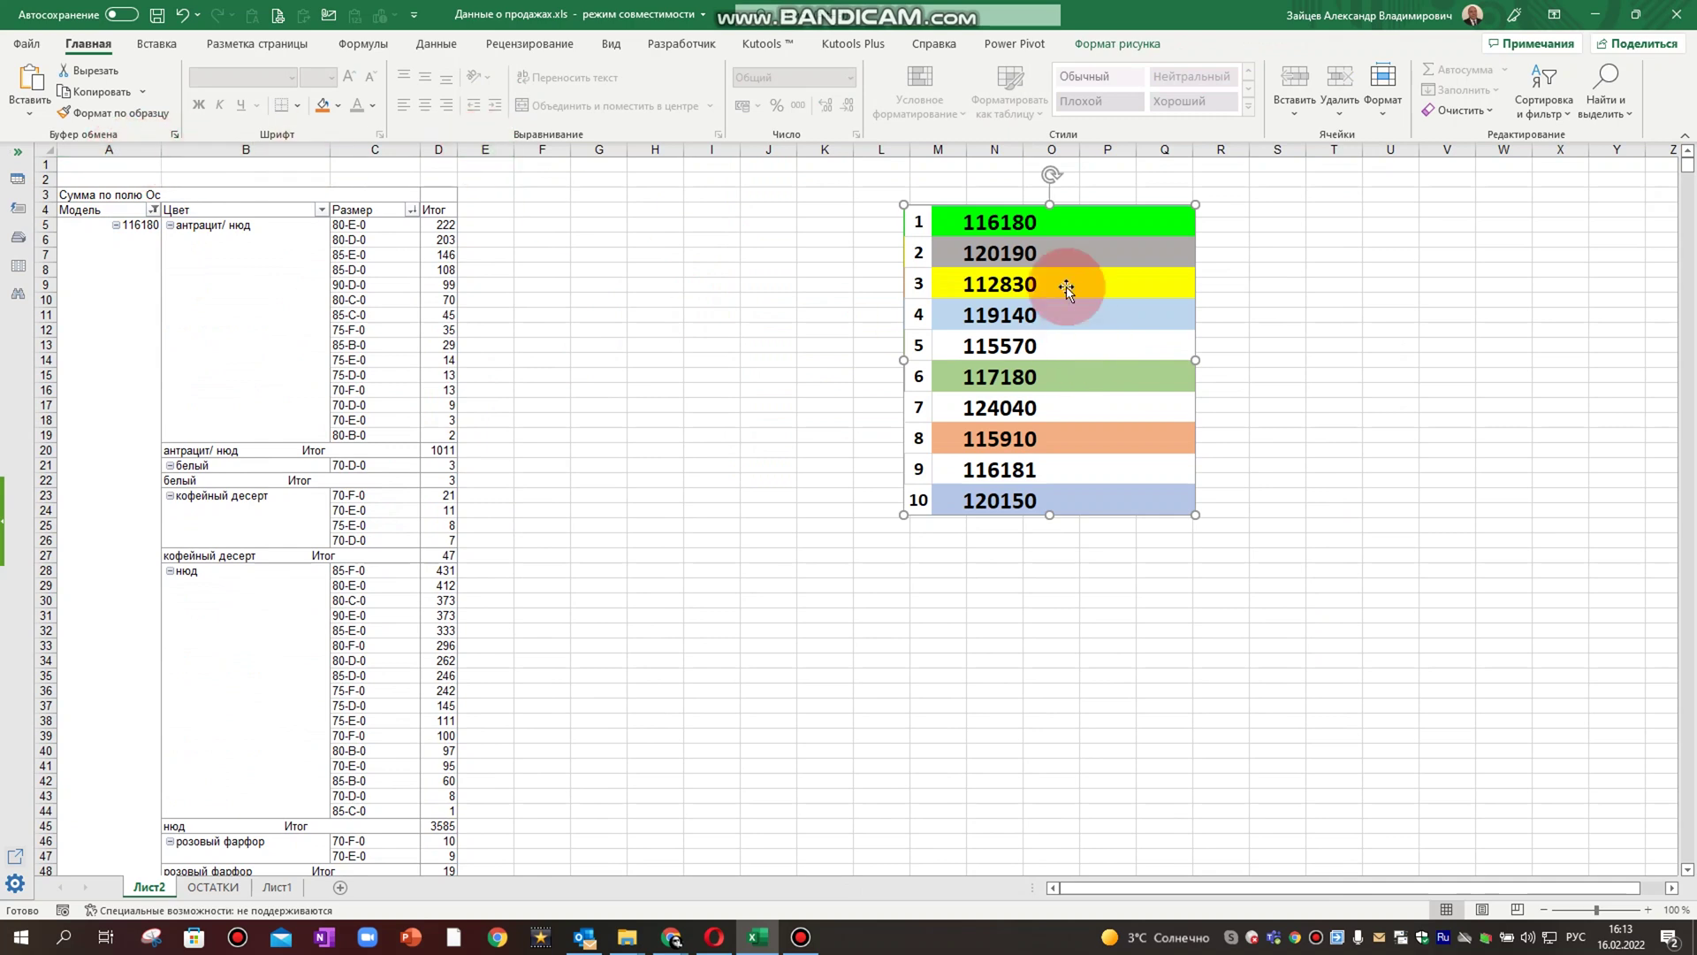
Nudge the coloured list right and paste a copy of the pivot table at F3
{"action": "left_click_drag", "start_coordinate": [1072, 280], "coordinate": [1091, 280]}
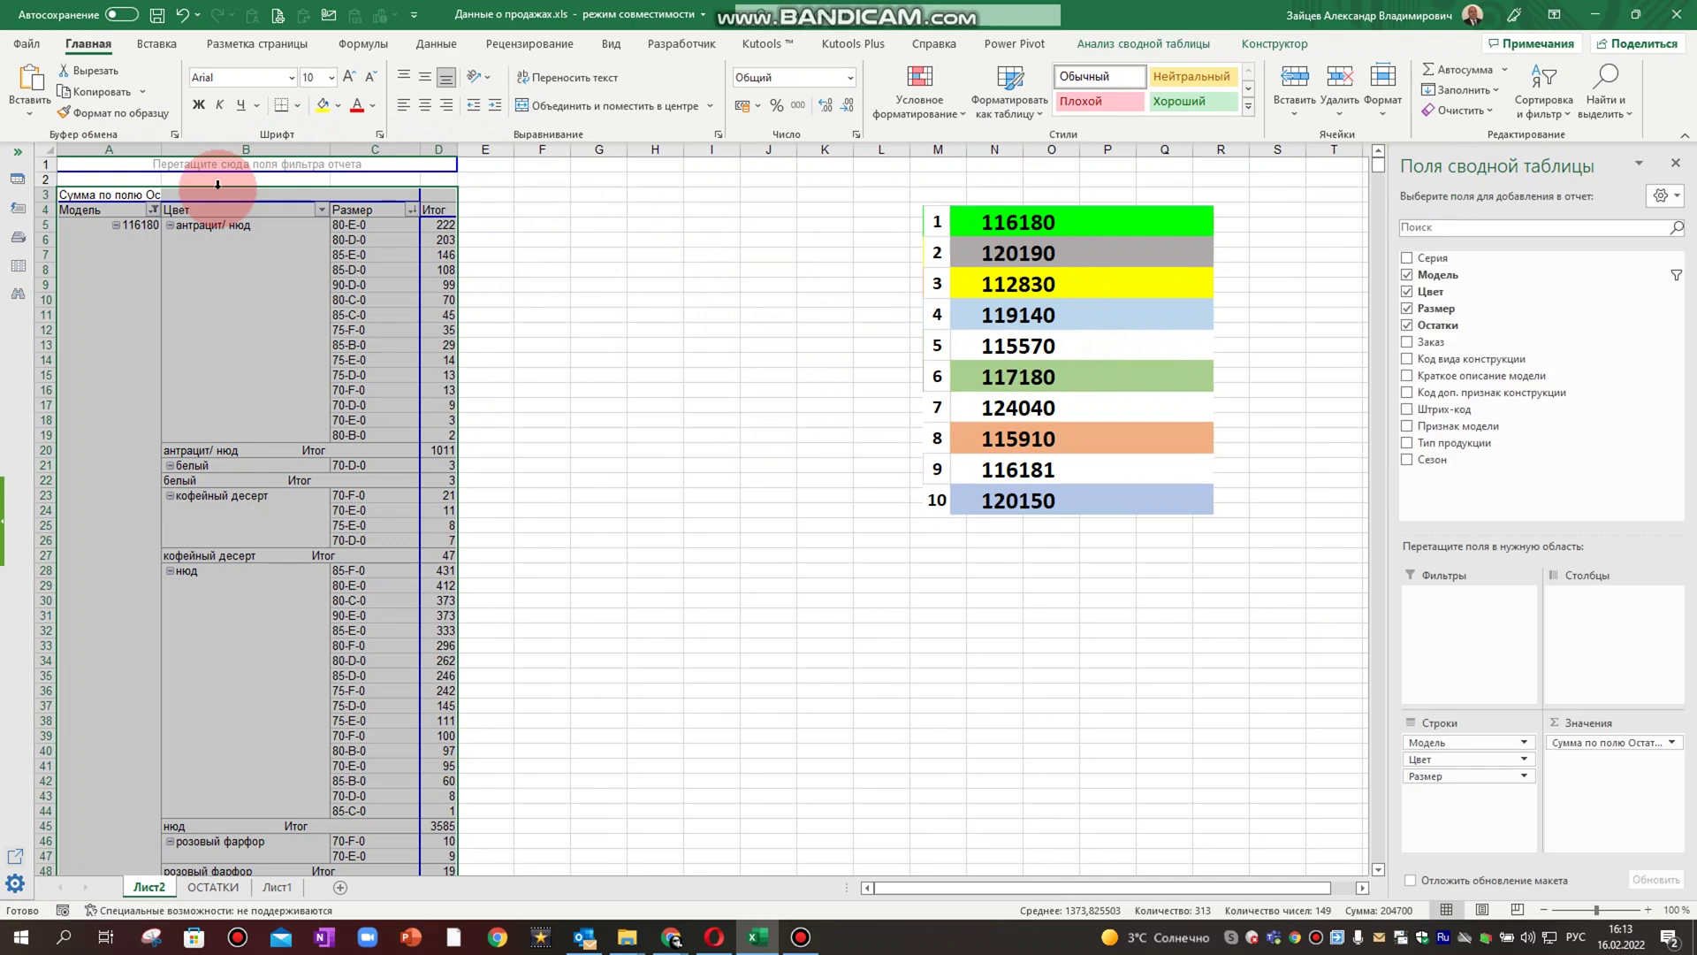
{"action": "key", "text": "ctrl+c"}
{"action": "left_click", "coordinate": [599, 227]}
{"action": "left_click", "coordinate": [536, 195]}
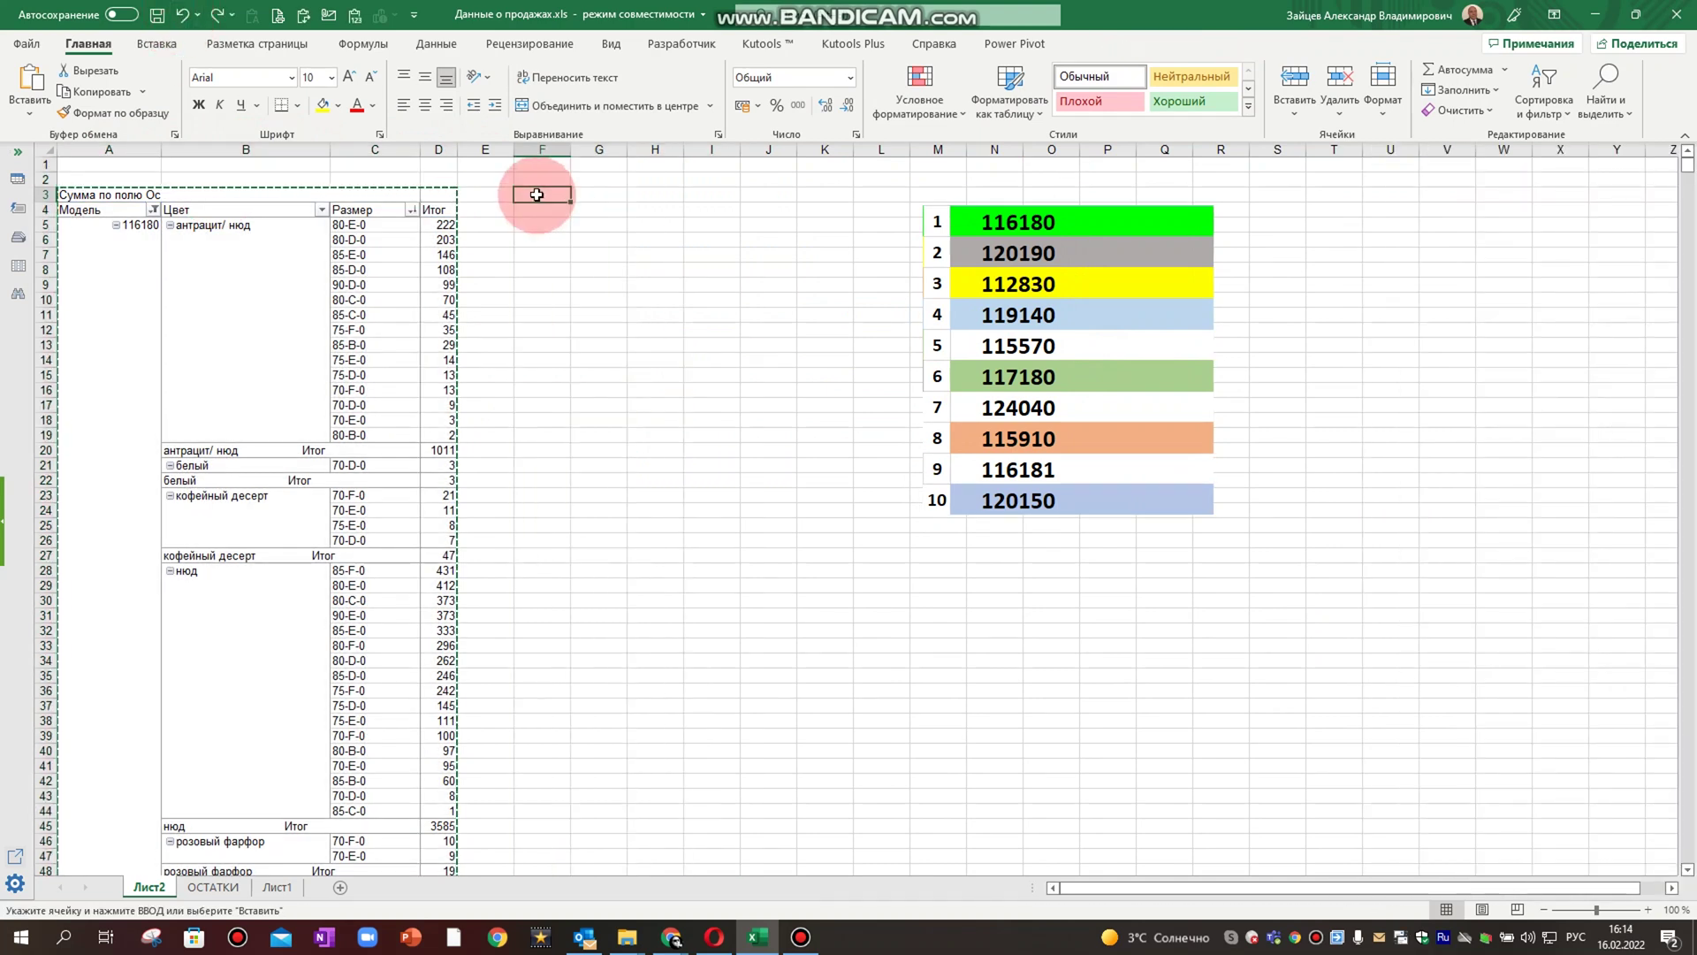
{"action": "key", "text": "ctrl+v"}
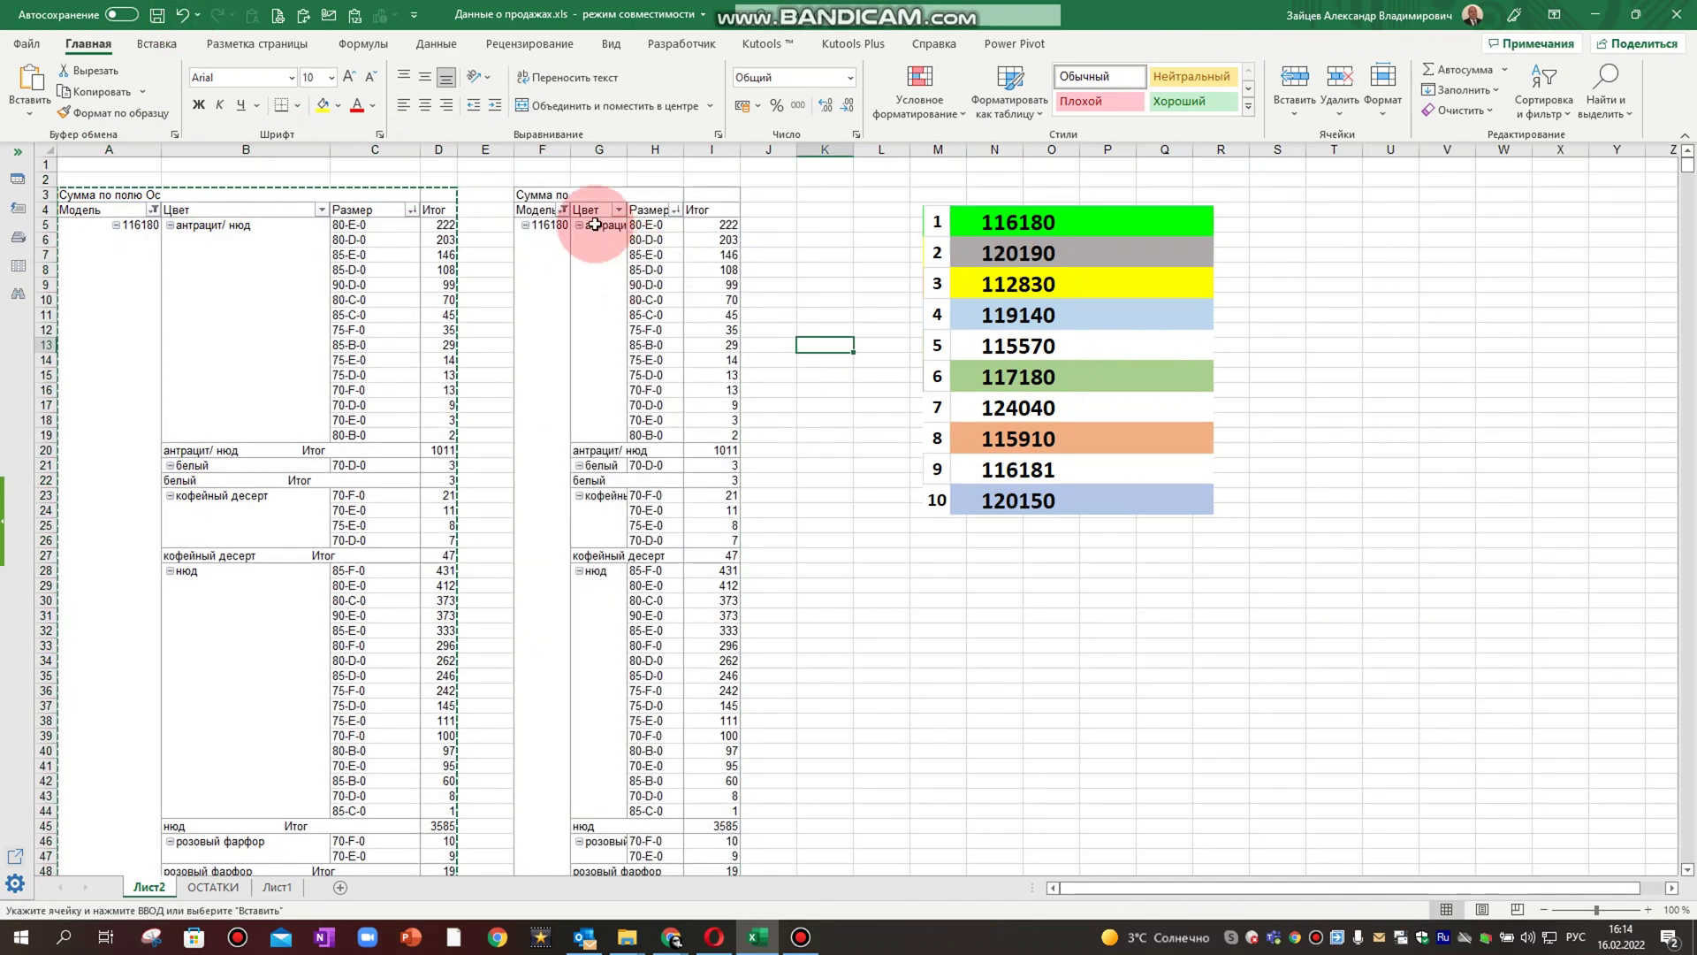
Filter the second pivot's Модель field to 120190 and select the whole table
{"action": "left_click", "coordinate": [564, 211]}
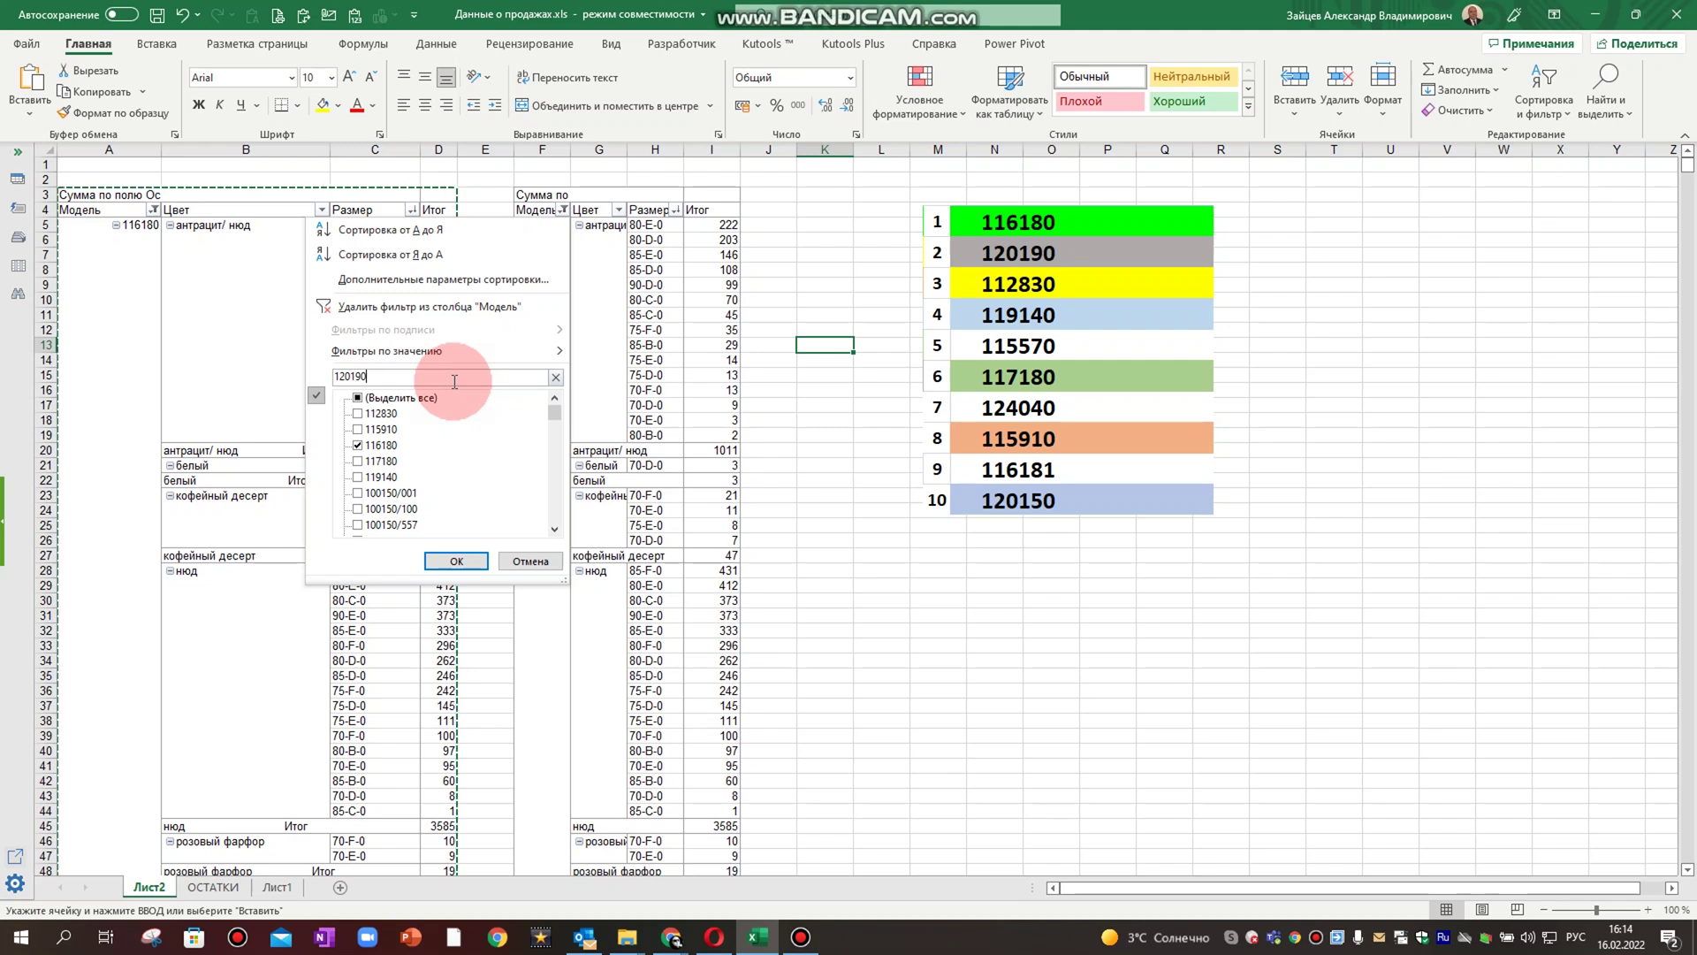
{"action": "key", "text": "Return"}
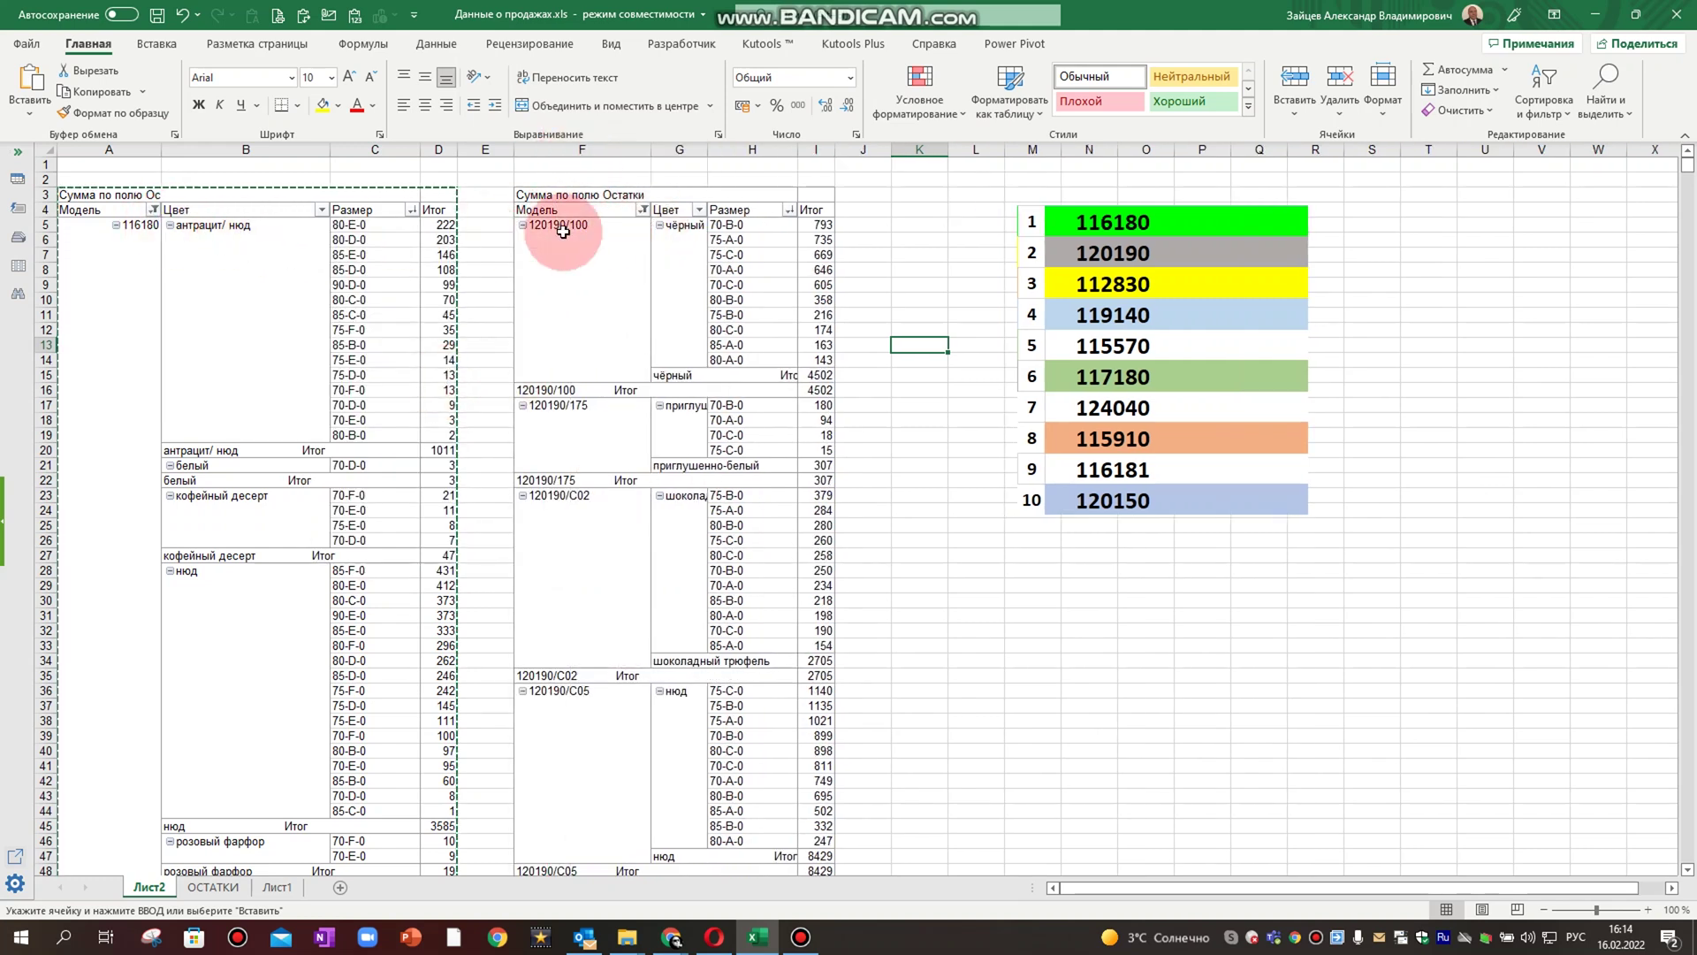
{"action": "mouse_move", "coordinate": [559, 226]}
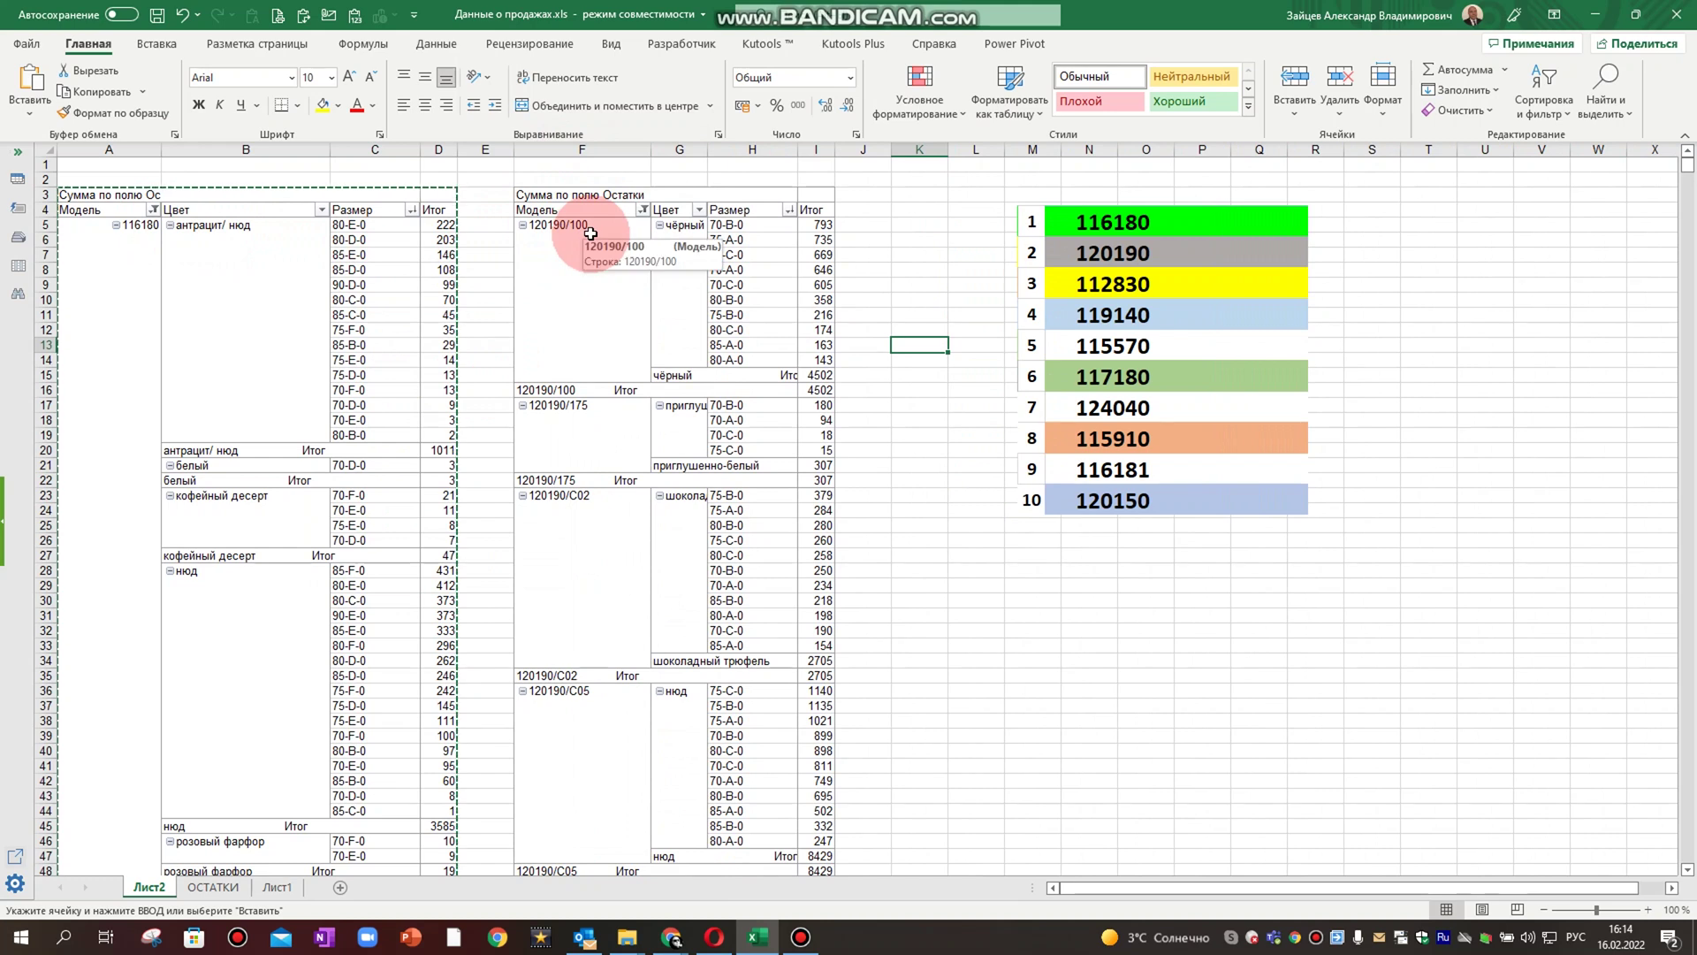
{"action": "left_click", "coordinate": [665, 188]}
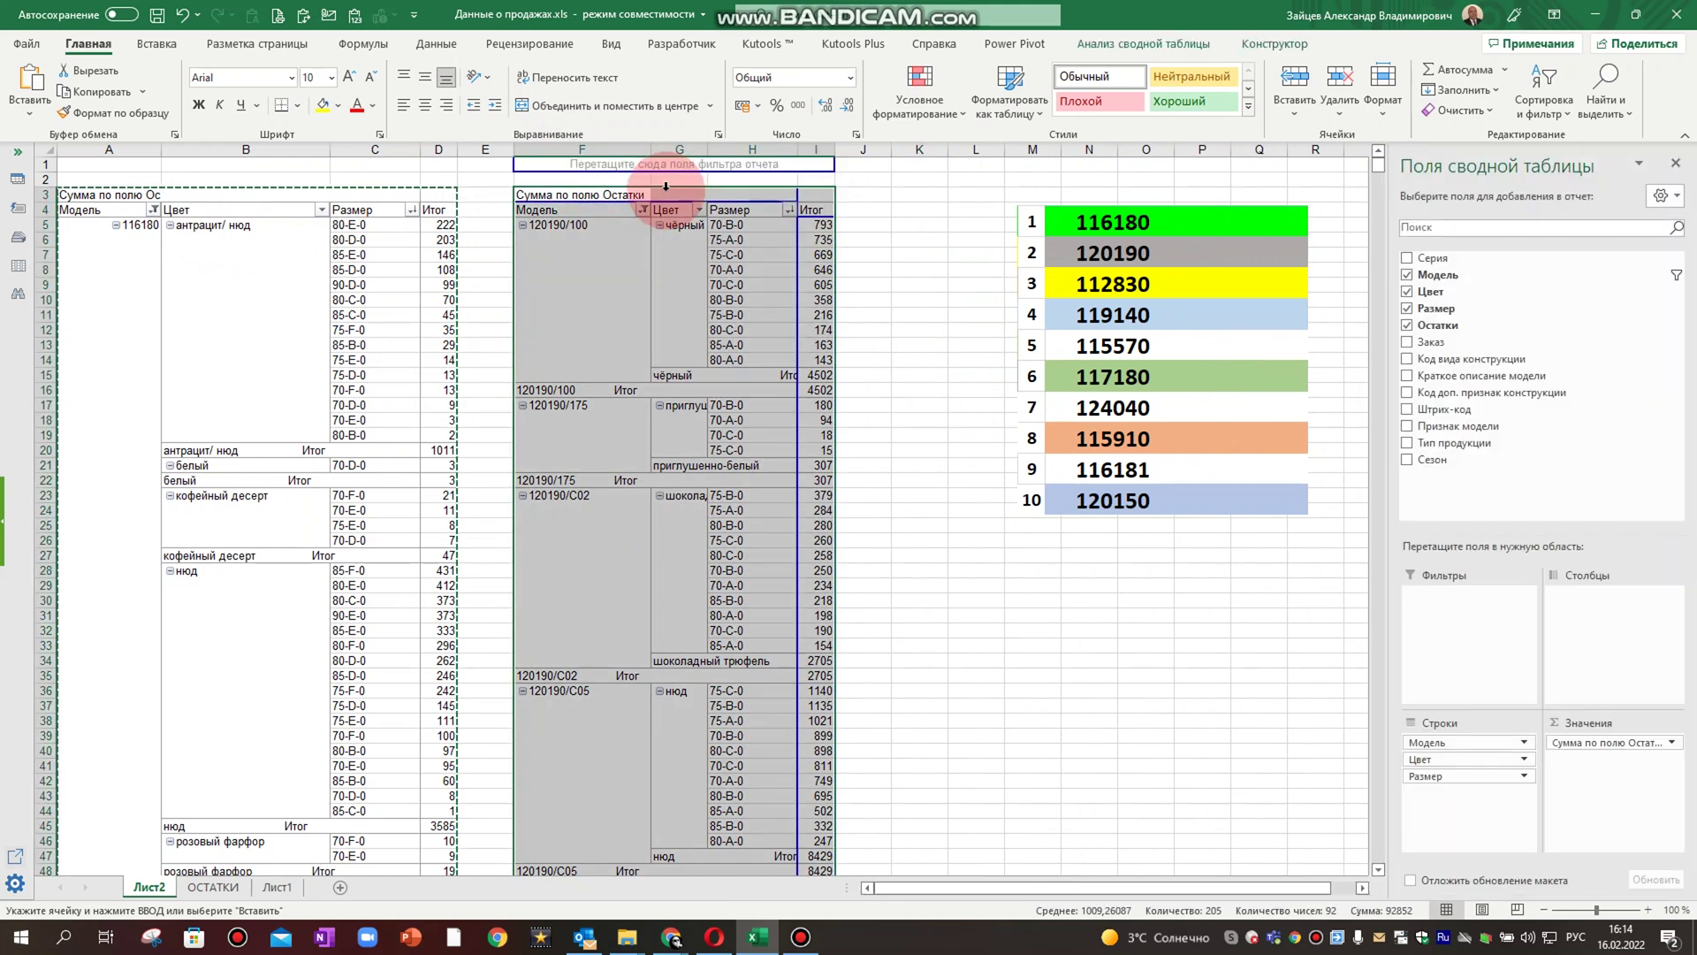
Paste a third pivot copy at K3, filter it to model 112830, and close the field list
{"action": "key", "text": "ctrl+c"}
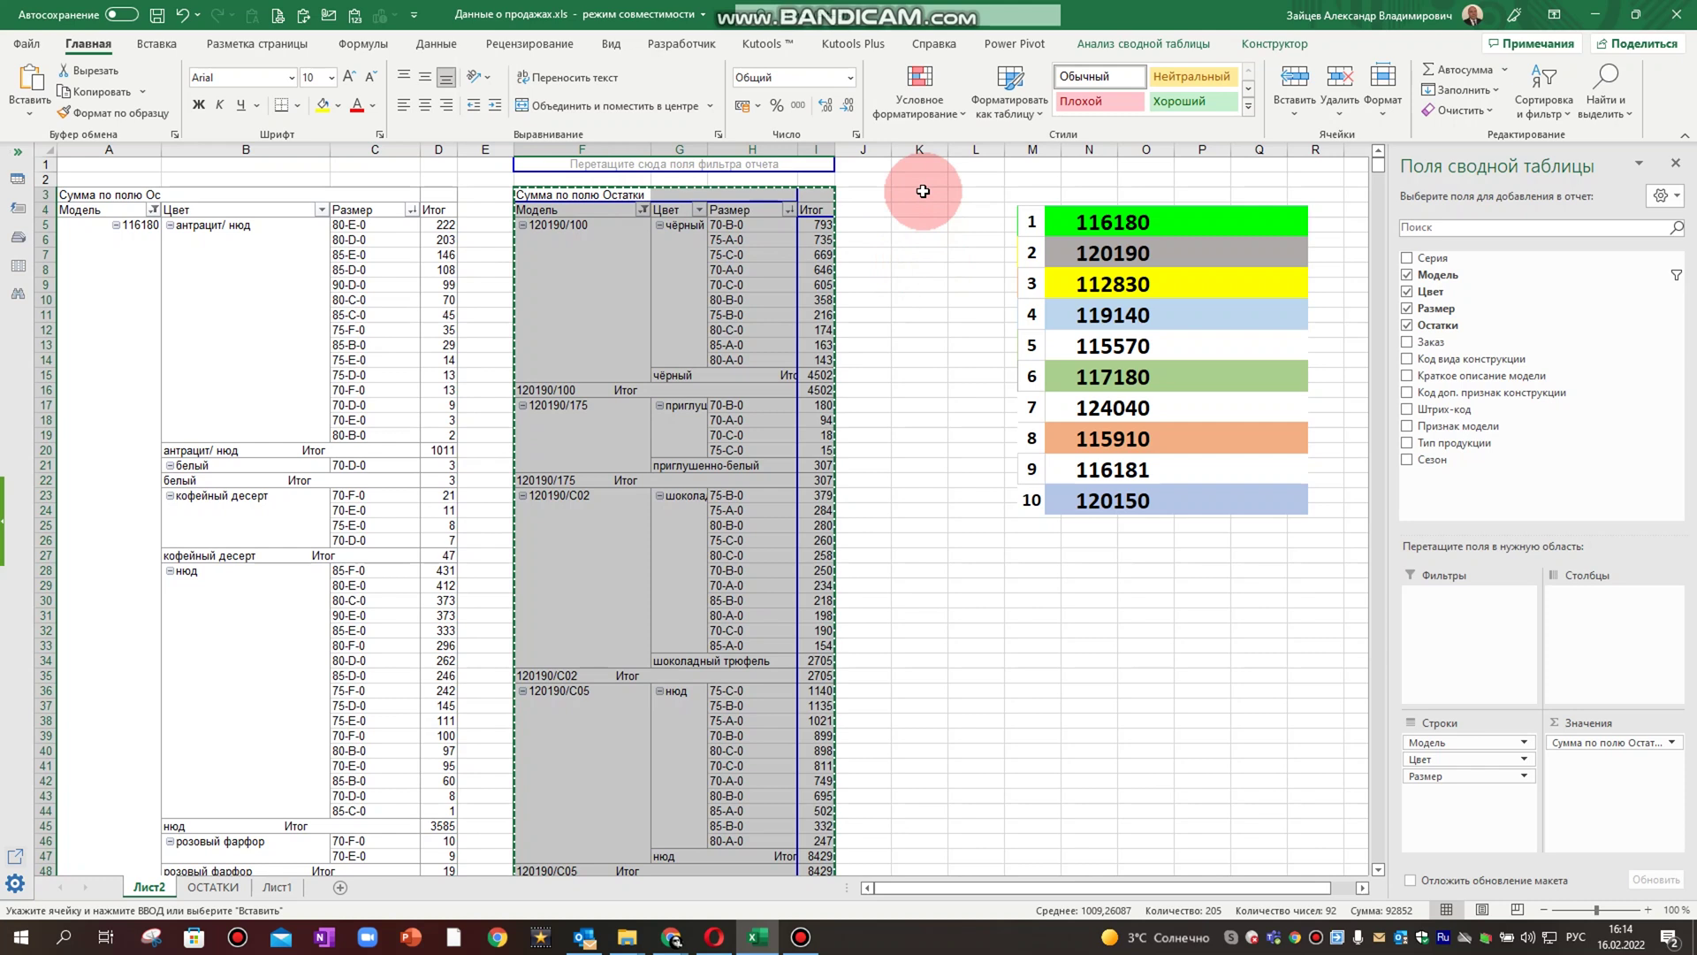
{"action": "left_click", "coordinate": [923, 191]}
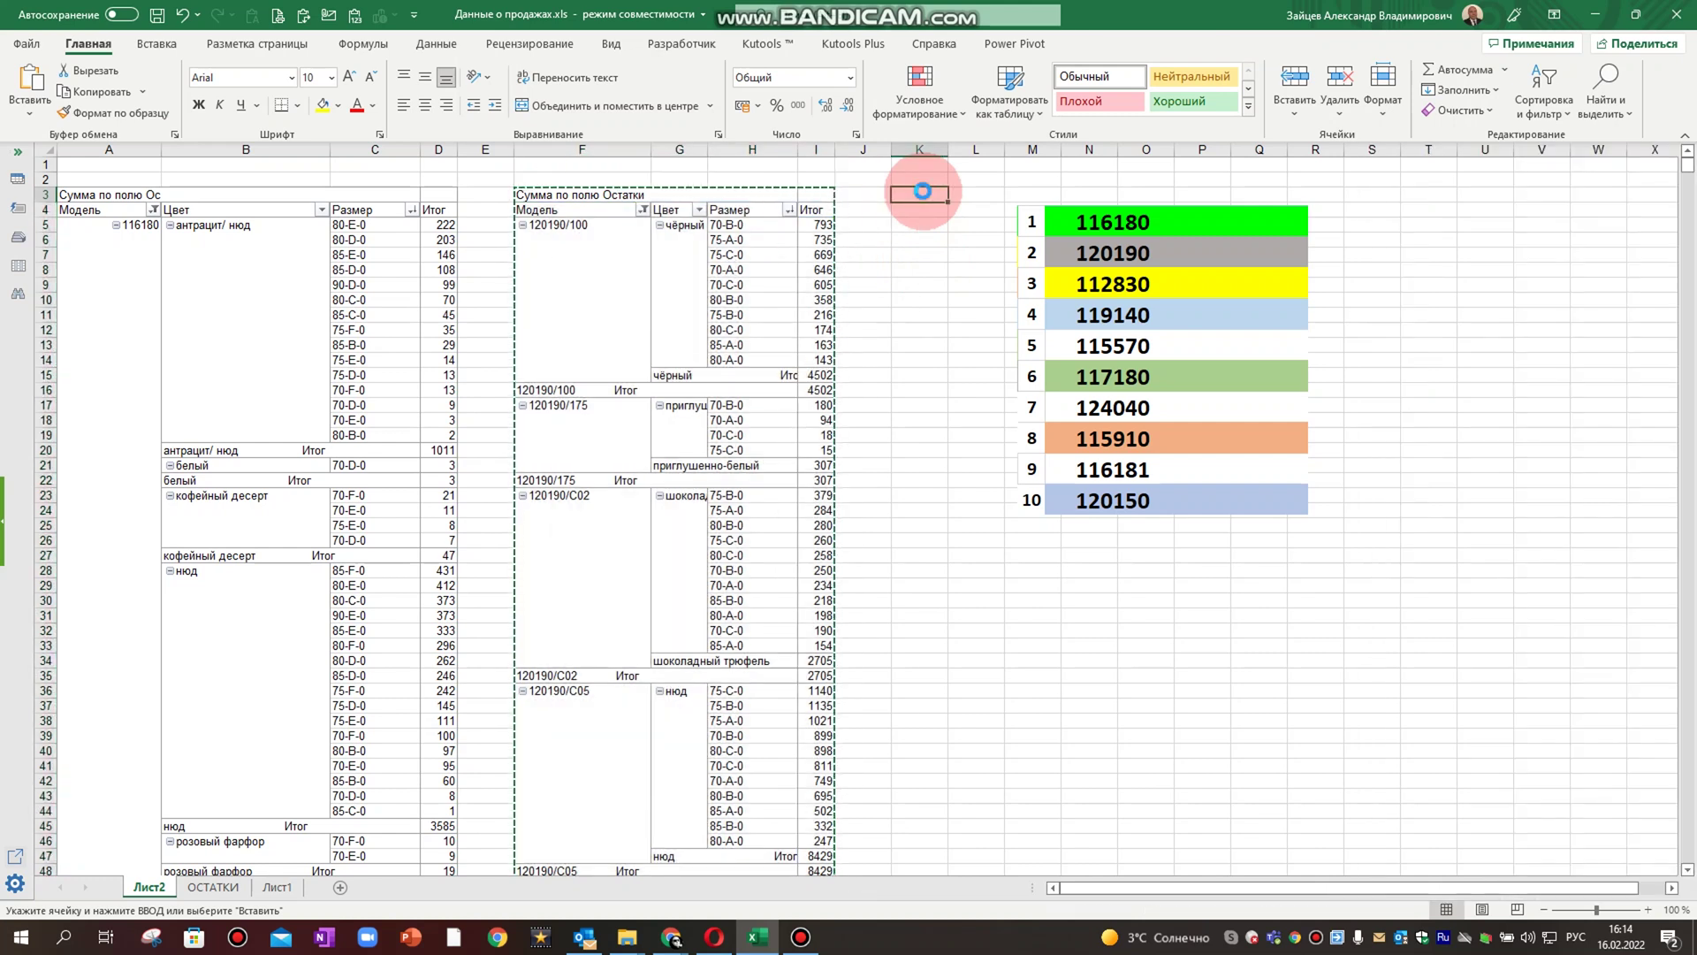
{"action": "key", "text": "ctrl+v"}
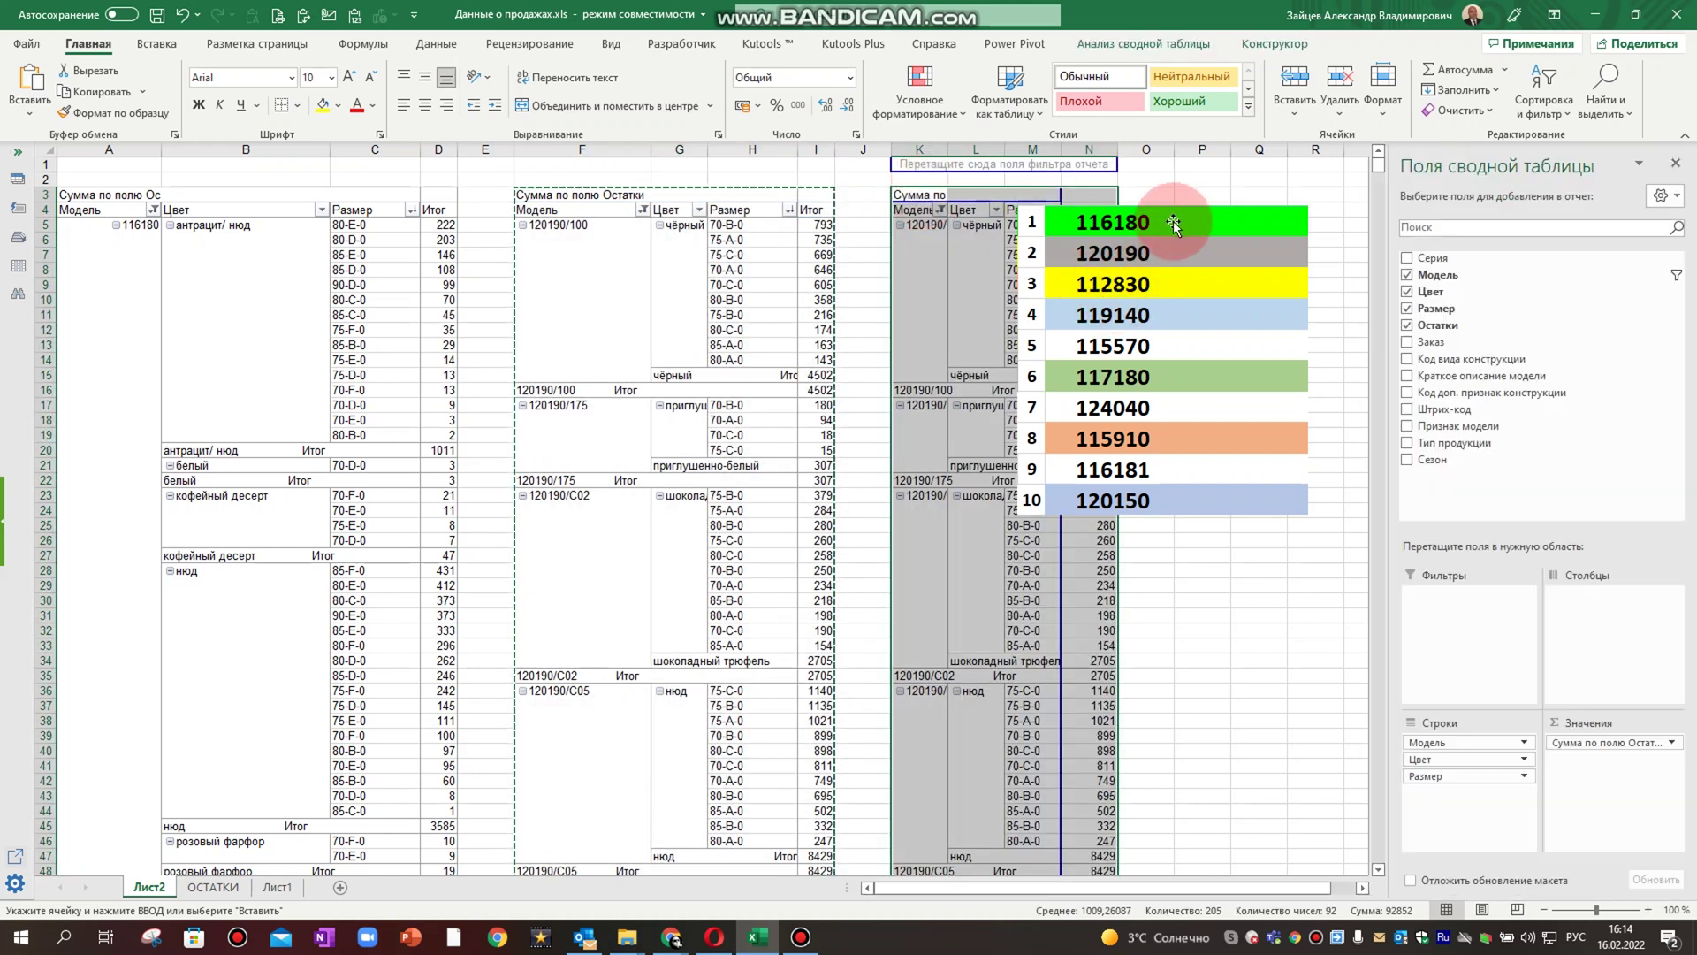
{"action": "left_click_drag", "start_coordinate": [1174, 221], "coordinate": [1301, 249]}
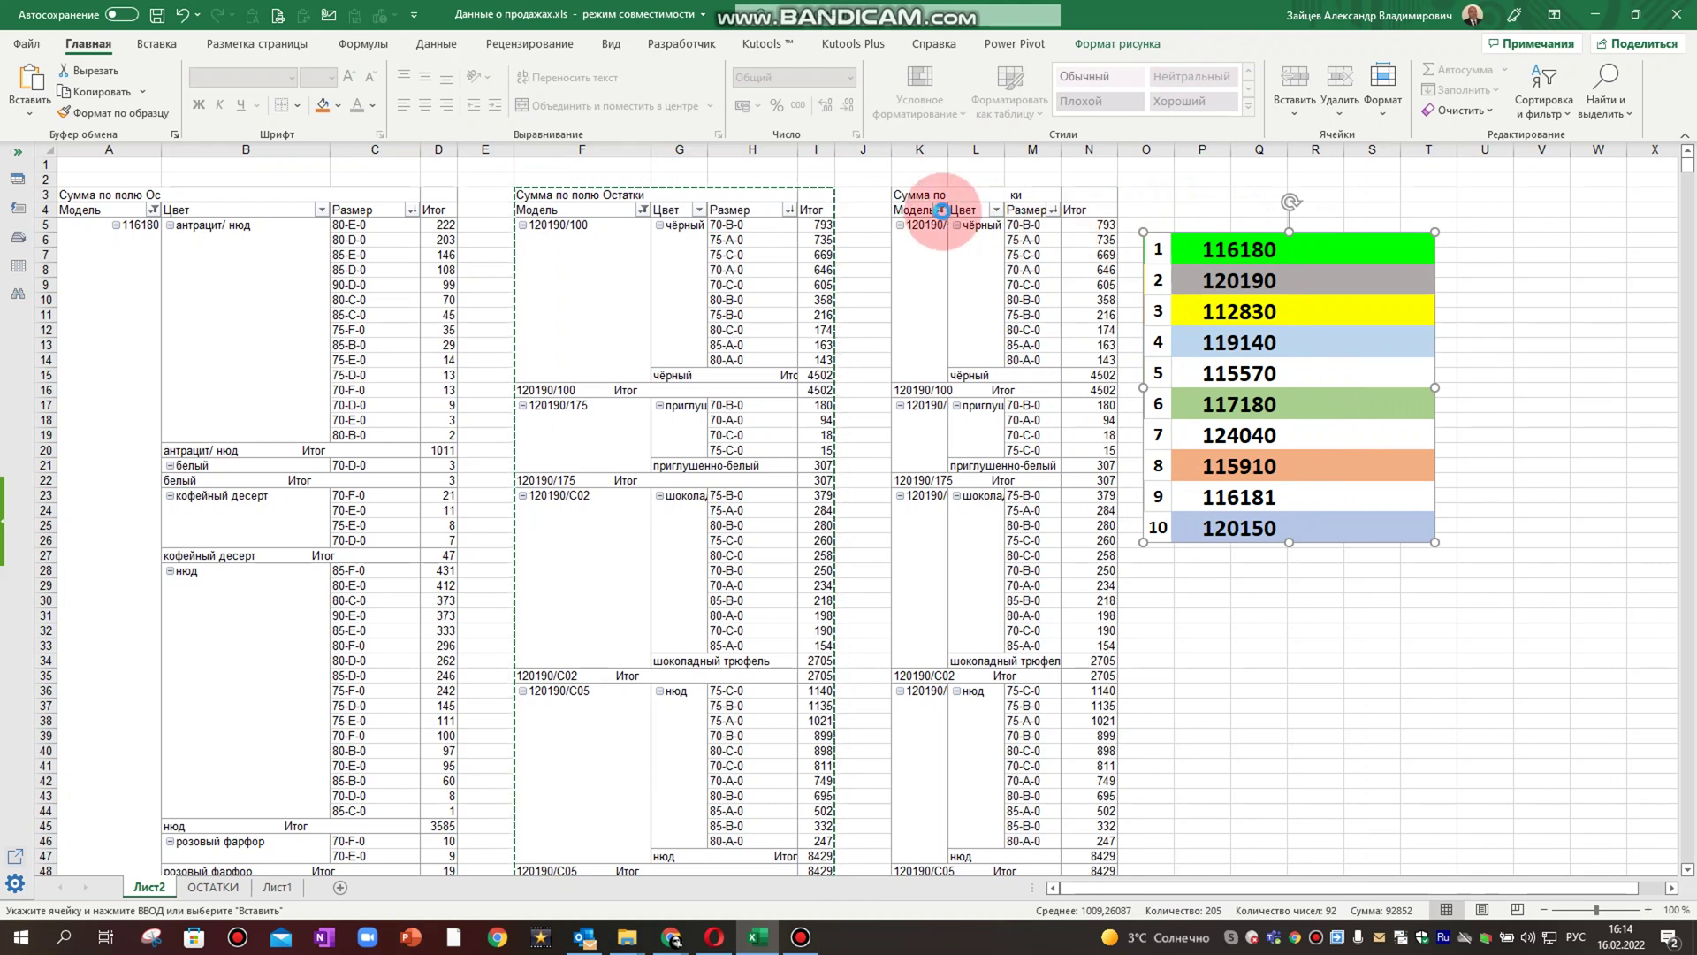
{"action": "left_click", "coordinate": [941, 210]}
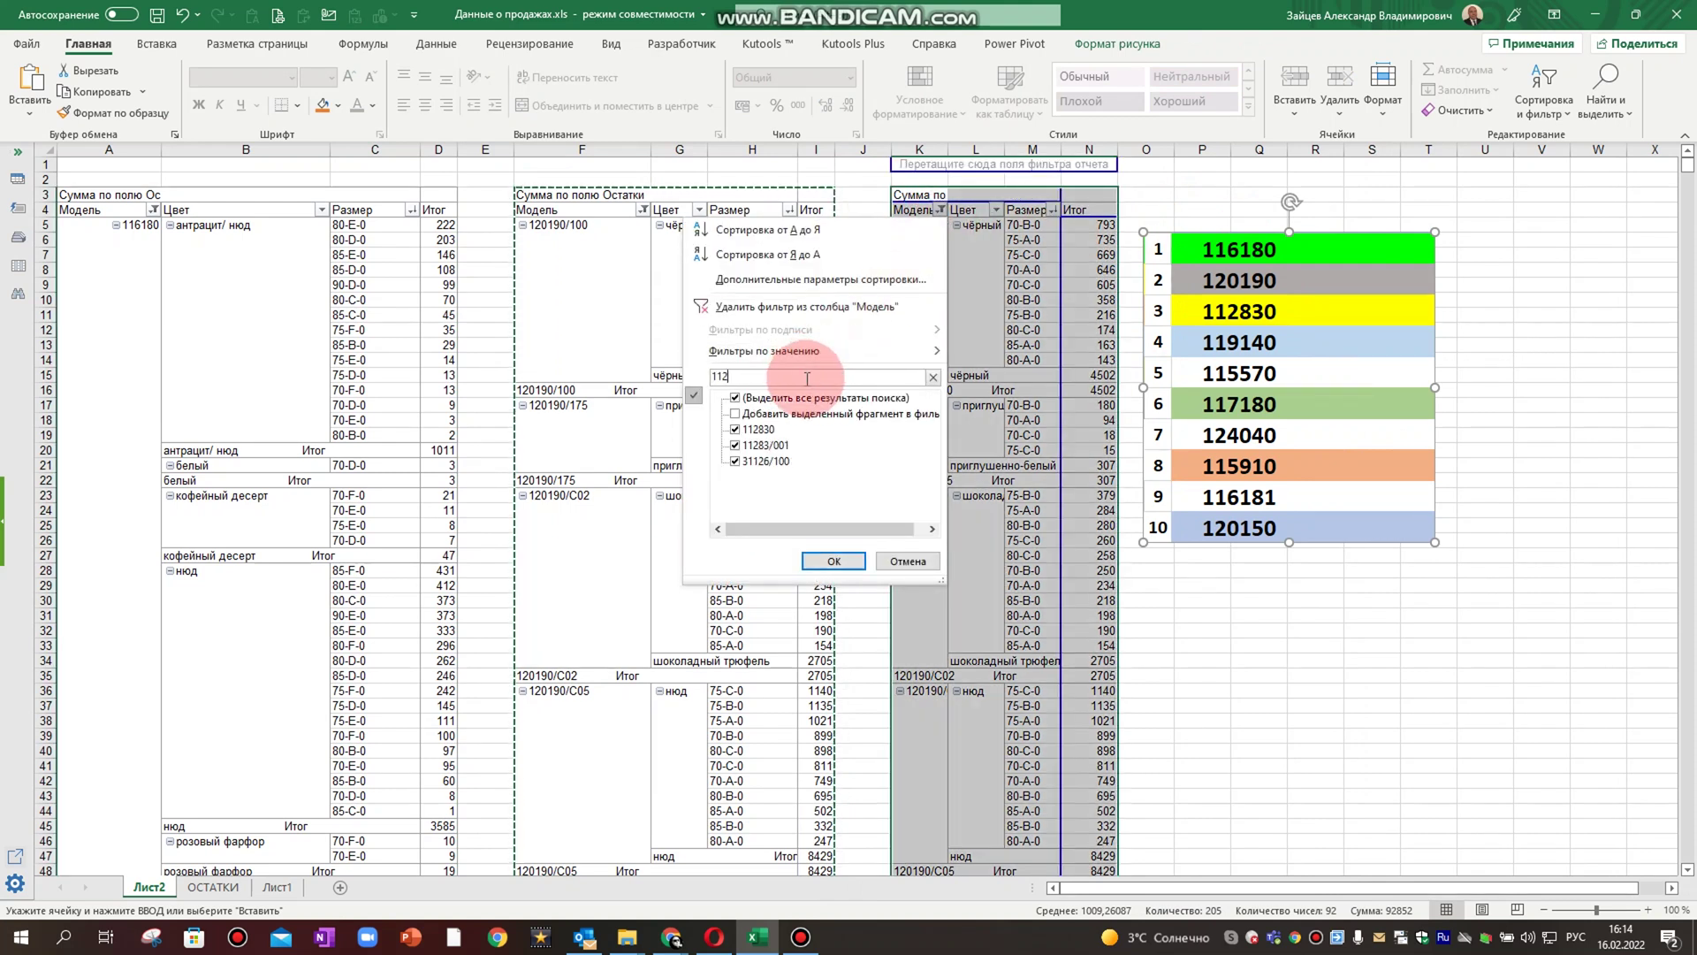
{"action": "type", "text": "112830"}
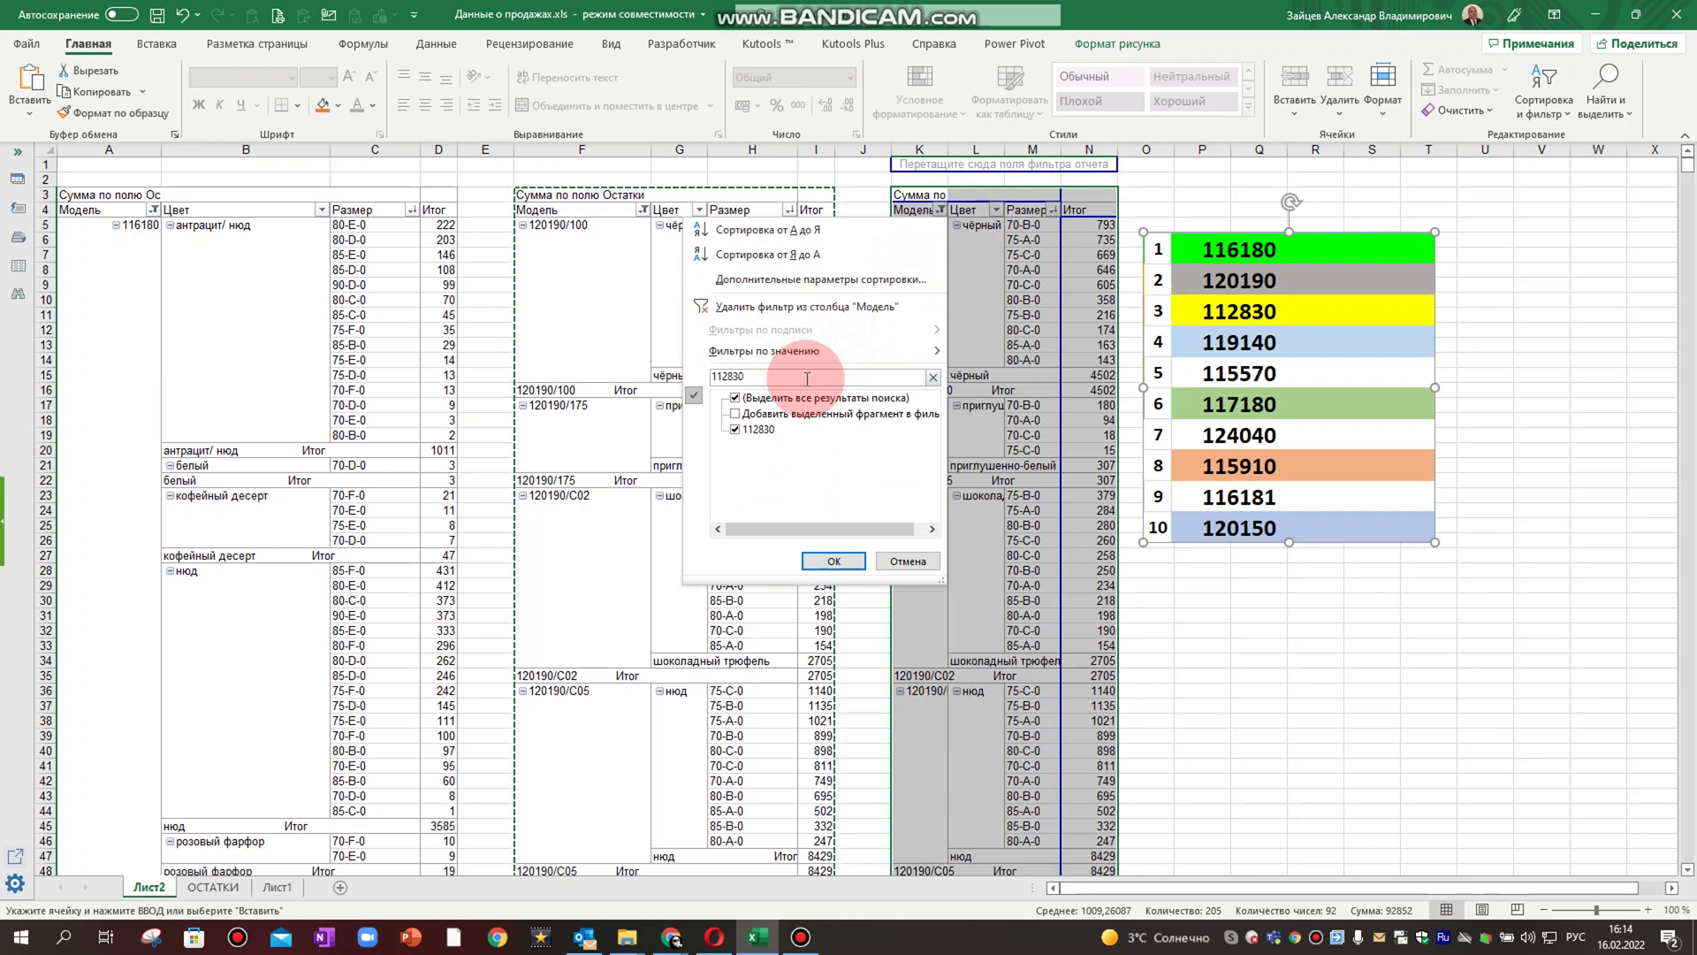
{"action": "left_click", "coordinate": [834, 562]}
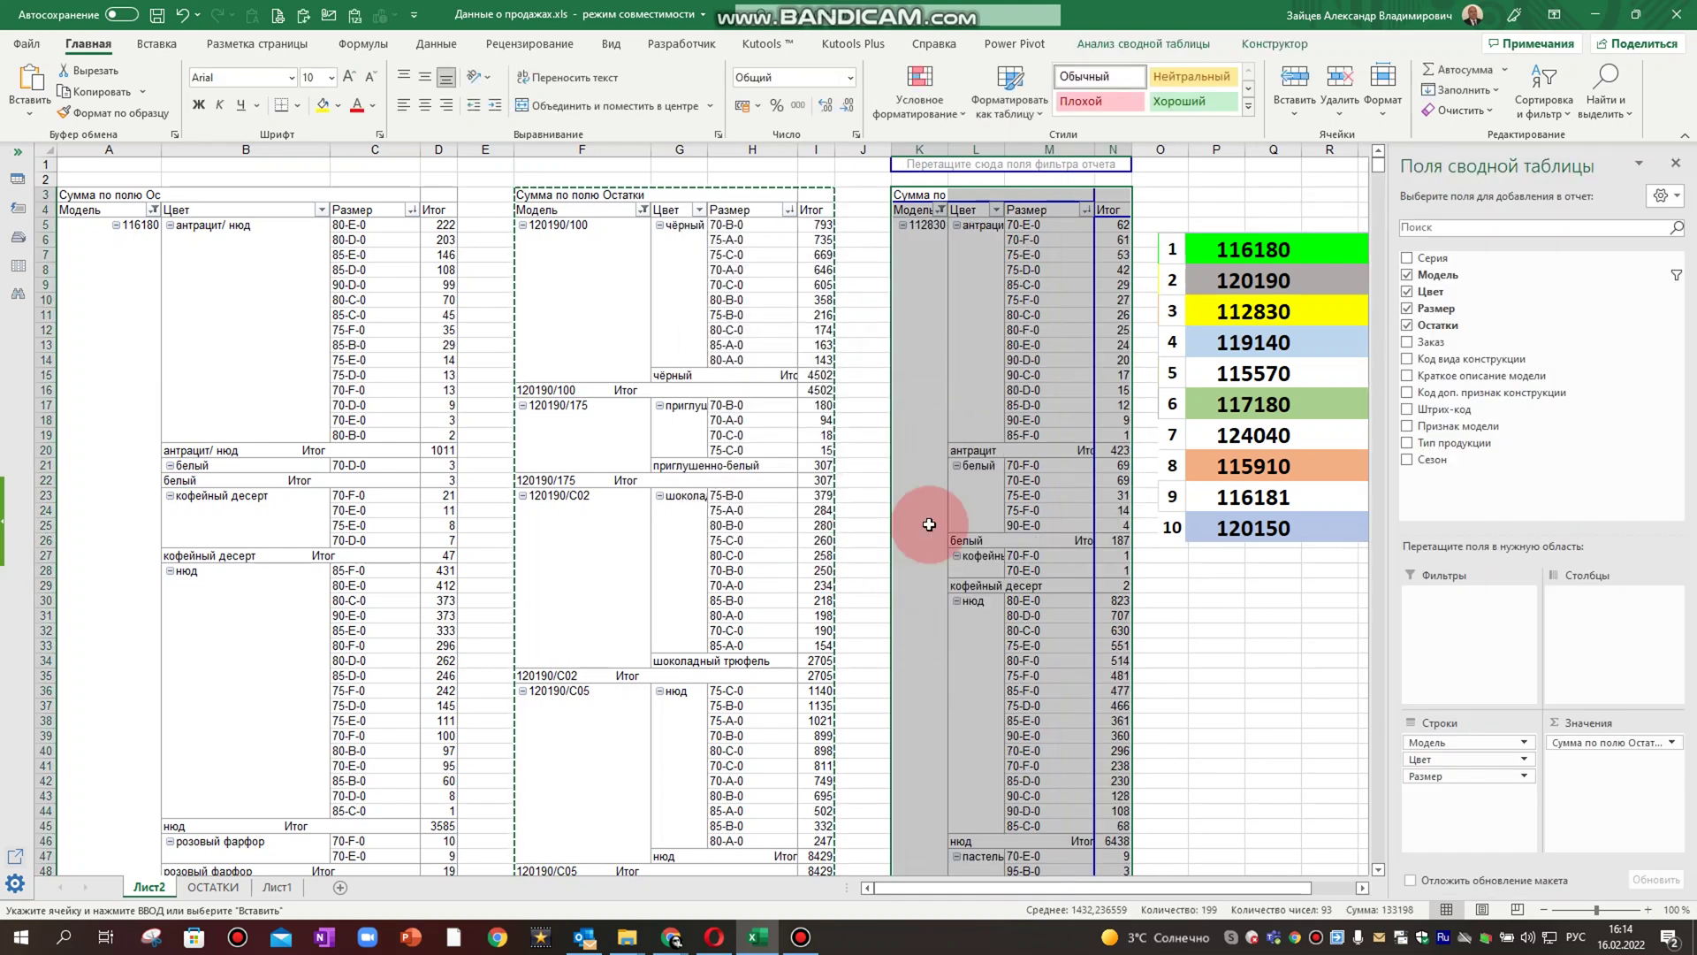
{"action": "left_click", "coordinate": [1678, 164]}
Move the coloured list to columns S–X and autofit columns A–M to show full labels
{"action": "left_click_drag", "start_coordinate": [1471, 303], "coordinate": [1685, 259]}
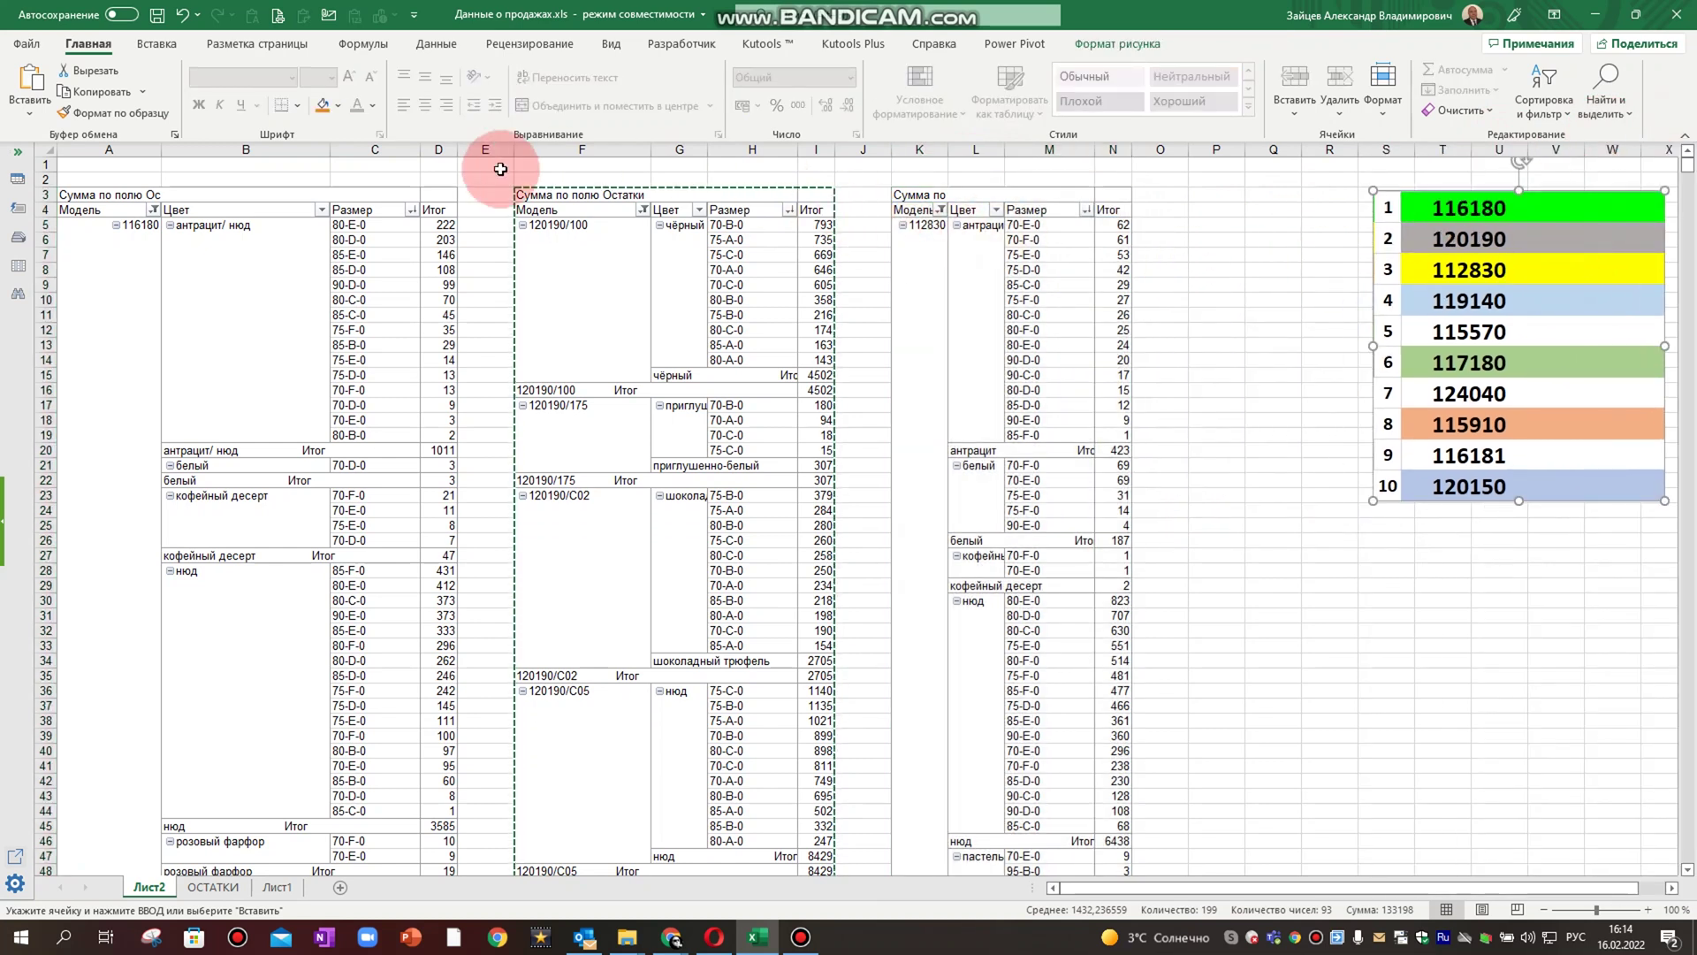
{"action": "left_click_drag", "start_coordinate": [80, 150], "coordinate": [1120, 219]}
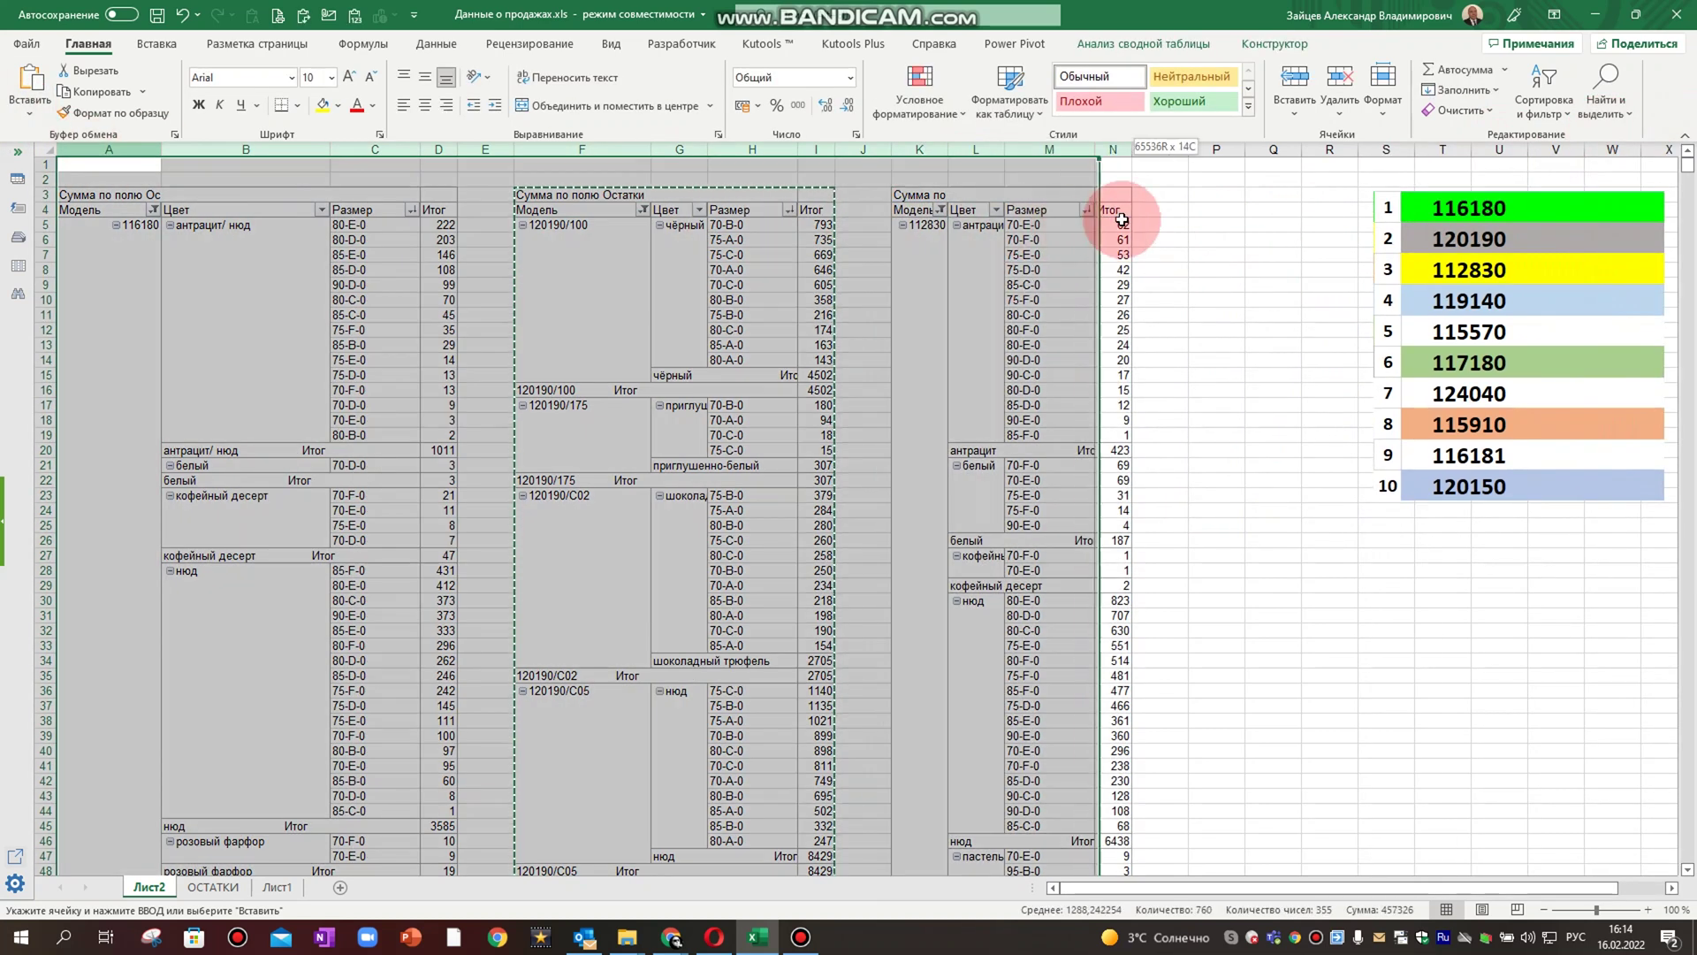
{"action": "double_click", "coordinate": [949, 148]}
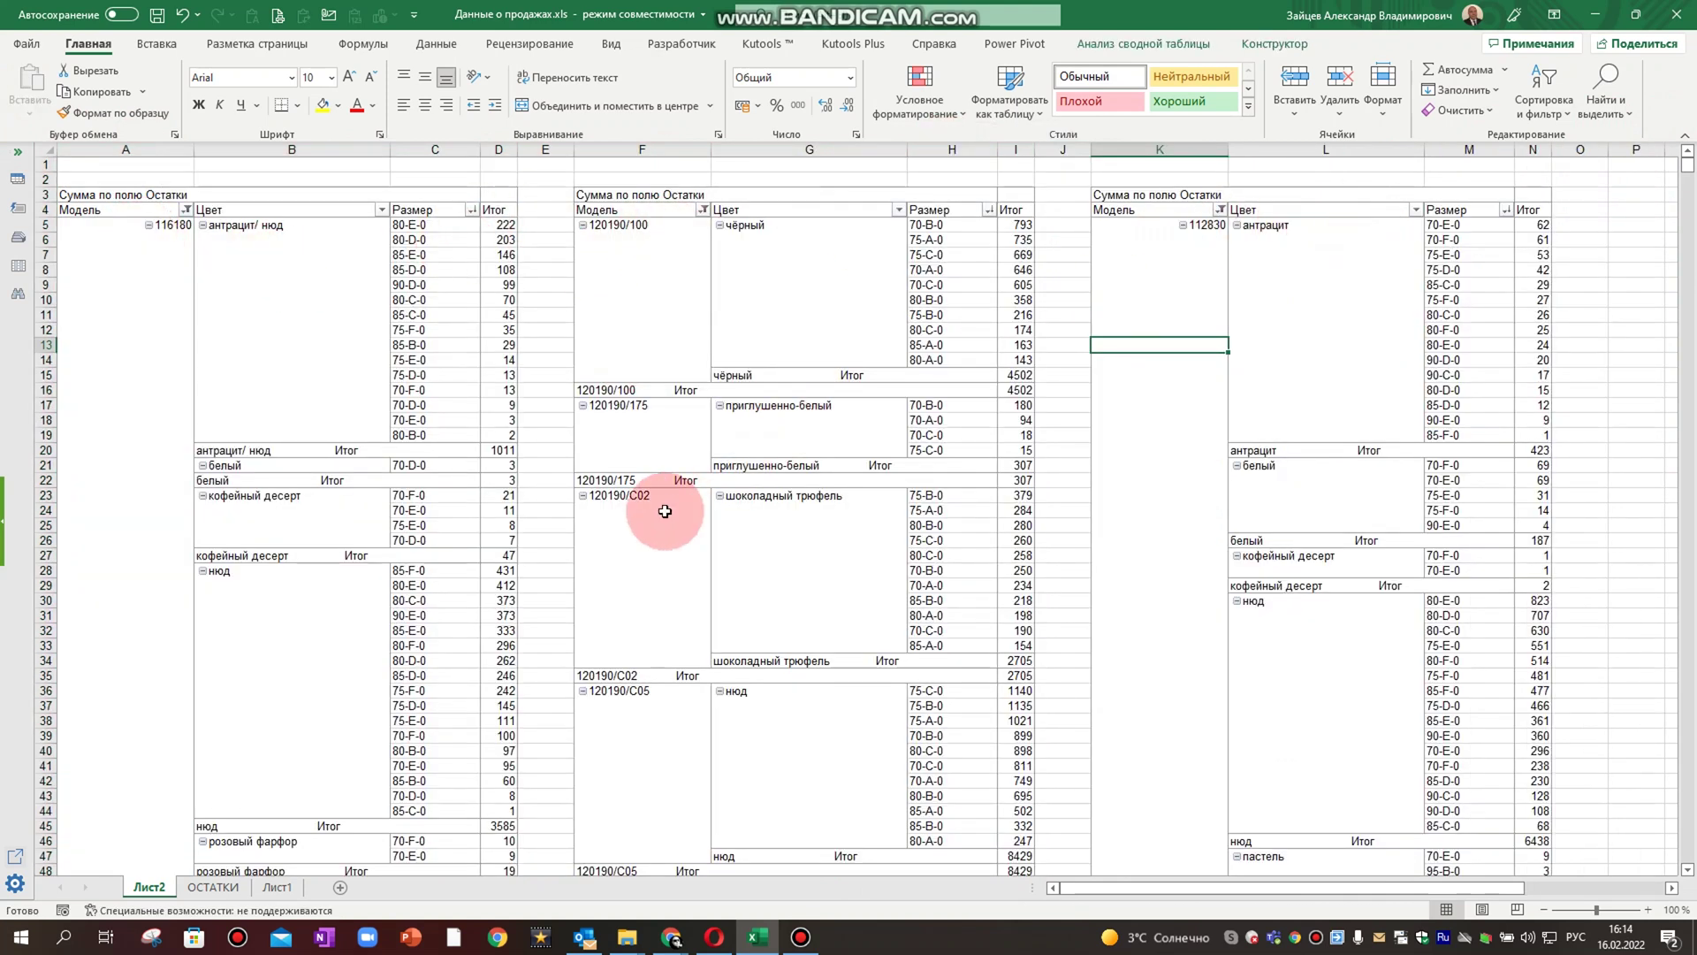
{"action": "scroll", "coordinate": [689, 492], "scroll_direction": "down", "scroll_amount": 20}
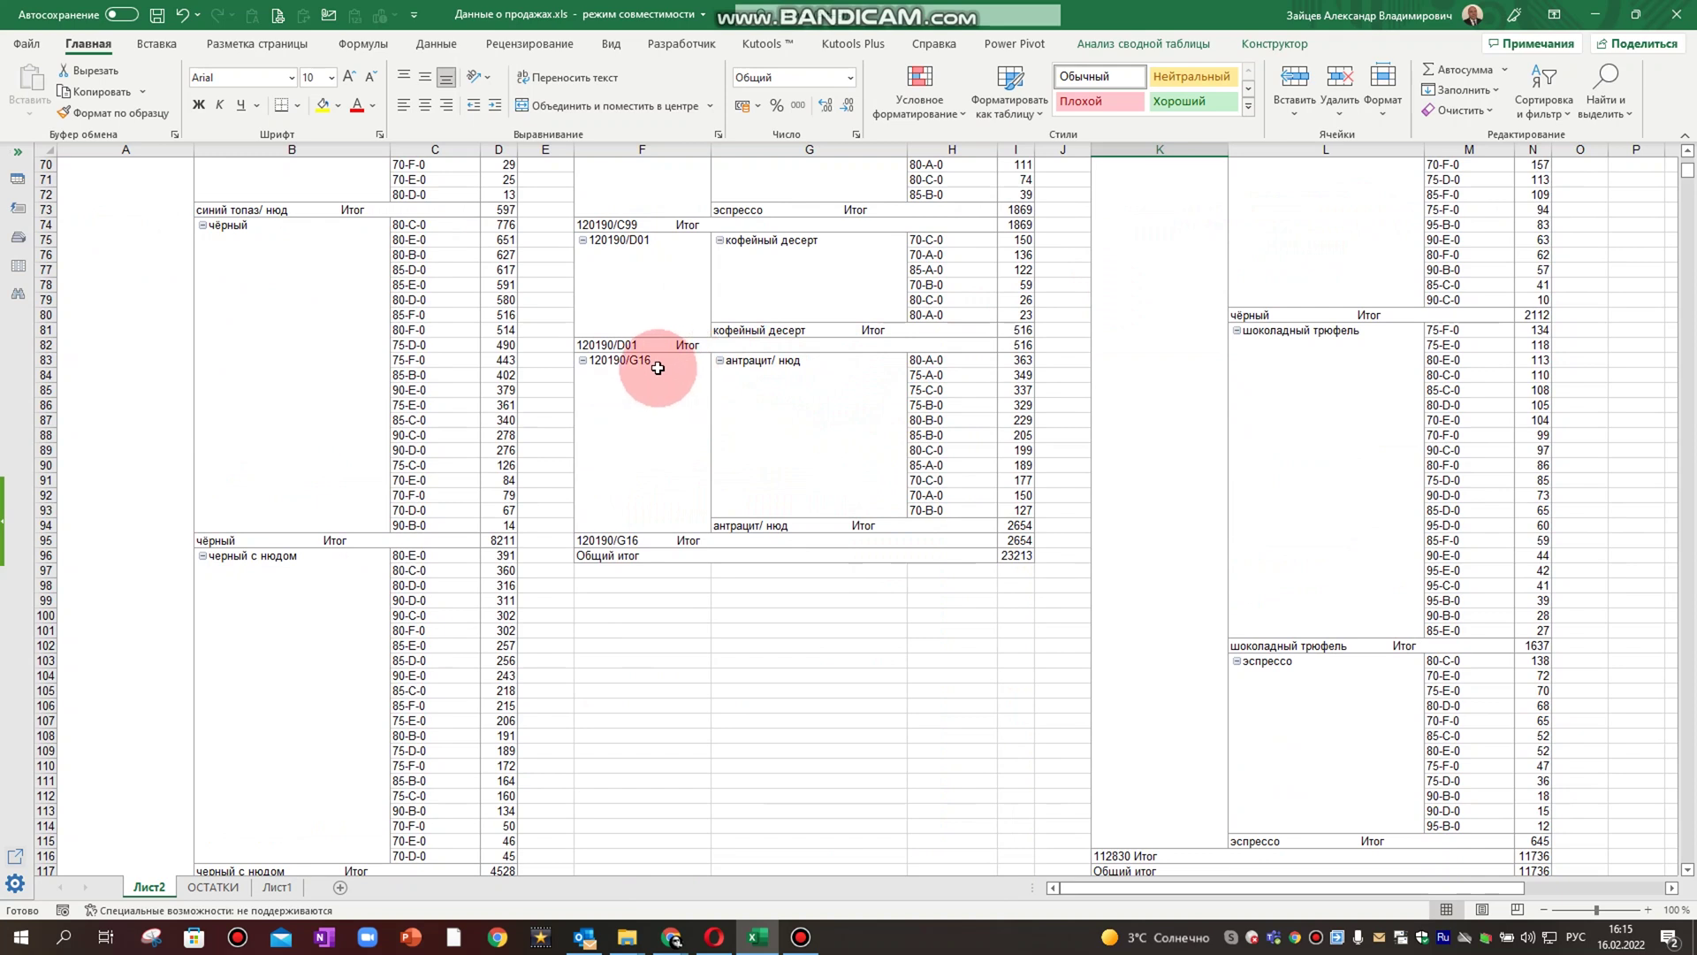
{"action": "scroll", "coordinate": [1002, 566], "scroll_direction": "down", "scroll_amount": 4}
{"action": "scroll", "coordinate": [1002, 566], "scroll_direction": "down", "scroll_amount": 5}
{"action": "scroll", "coordinate": [690, 675], "scroll_direction": "down", "scroll_amount": 6}
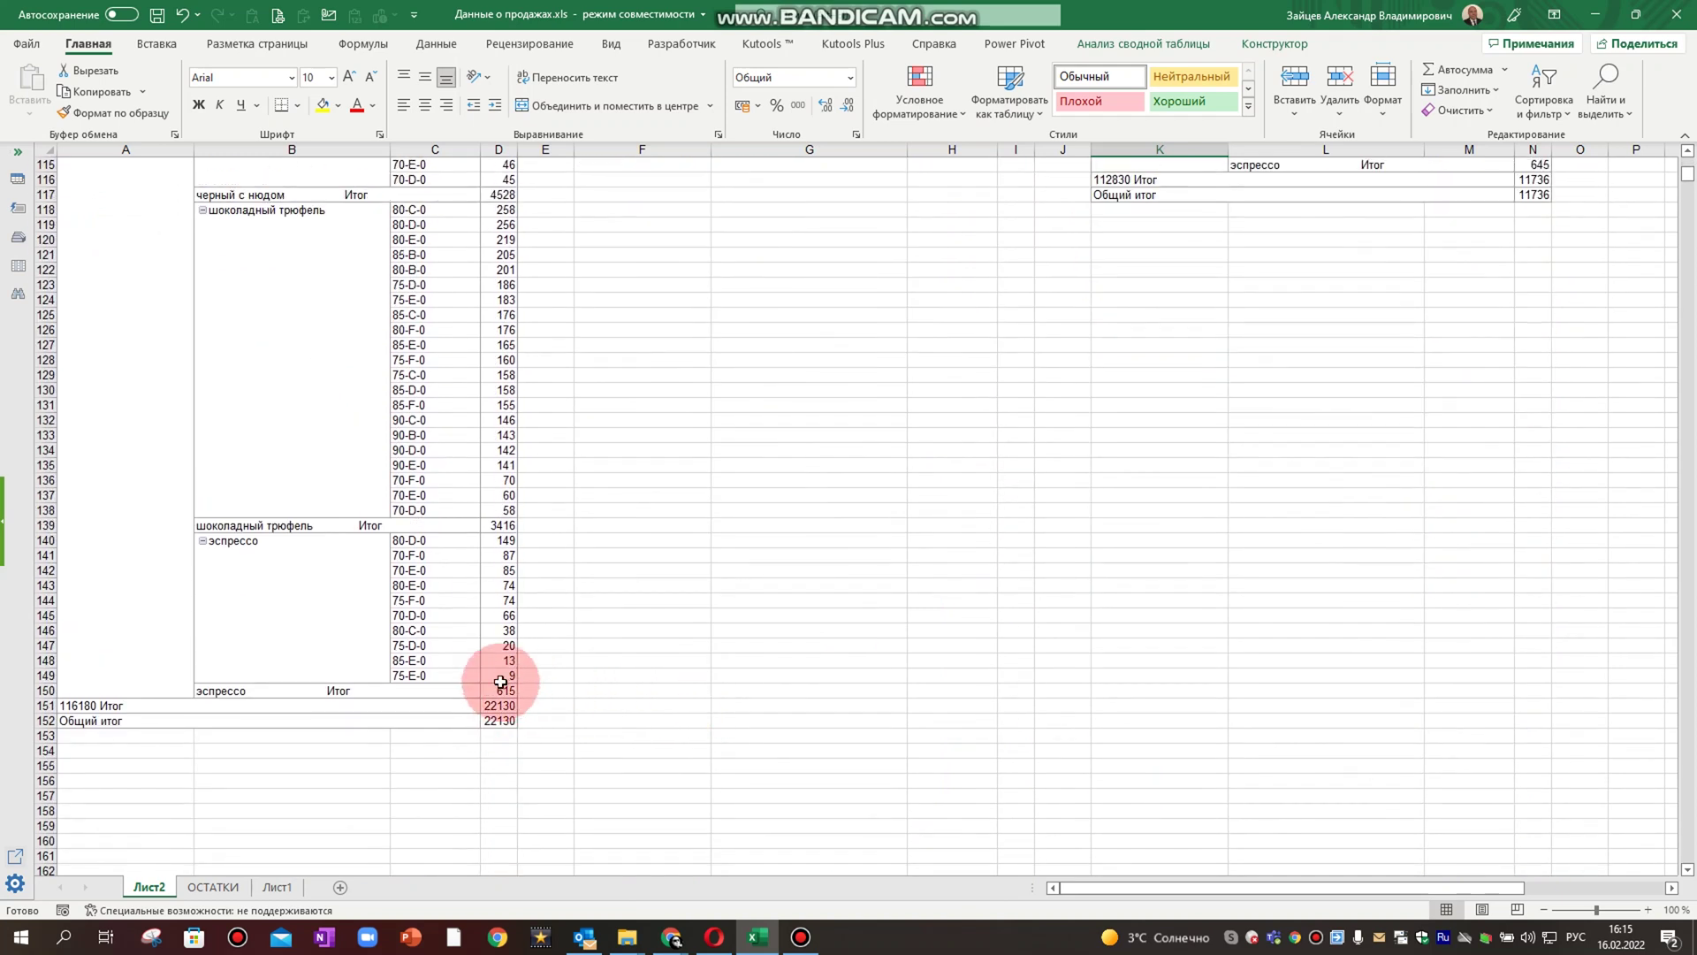
{"action": "scroll", "coordinate": [825, 557], "scroll_direction": "up", "scroll_amount": 20}
{"action": "scroll", "coordinate": [824, 557], "scroll_direction": "up", "scroll_amount": 10}
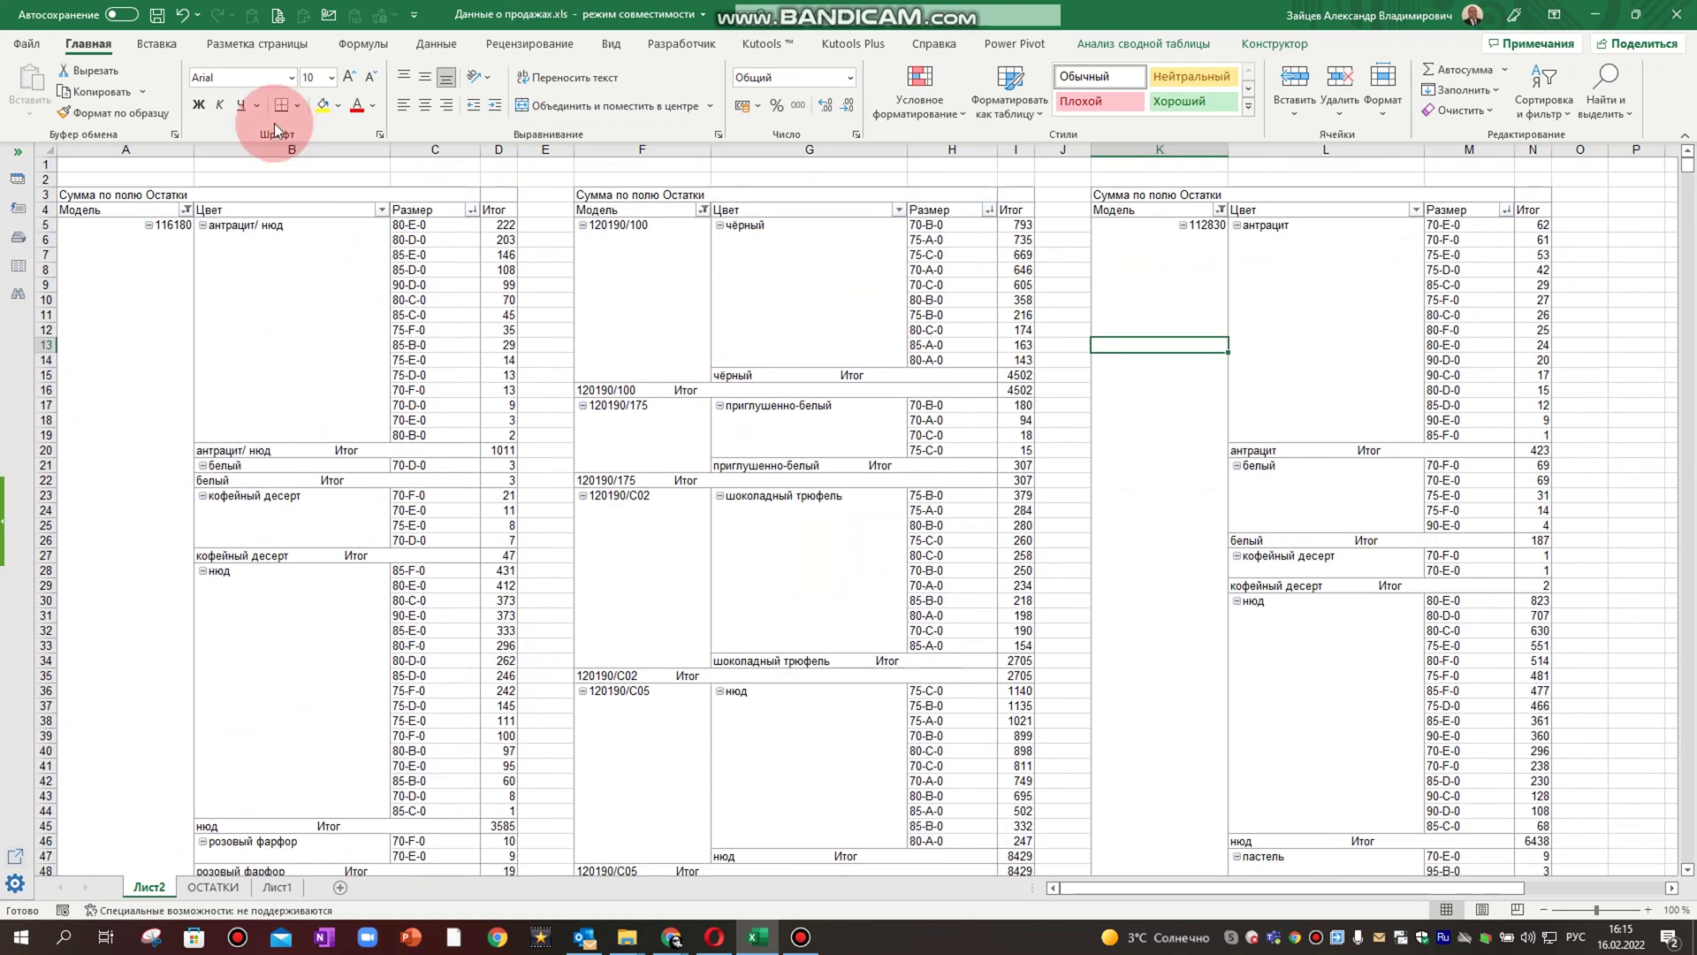
{"action": "left_click", "coordinate": [213, 886]}
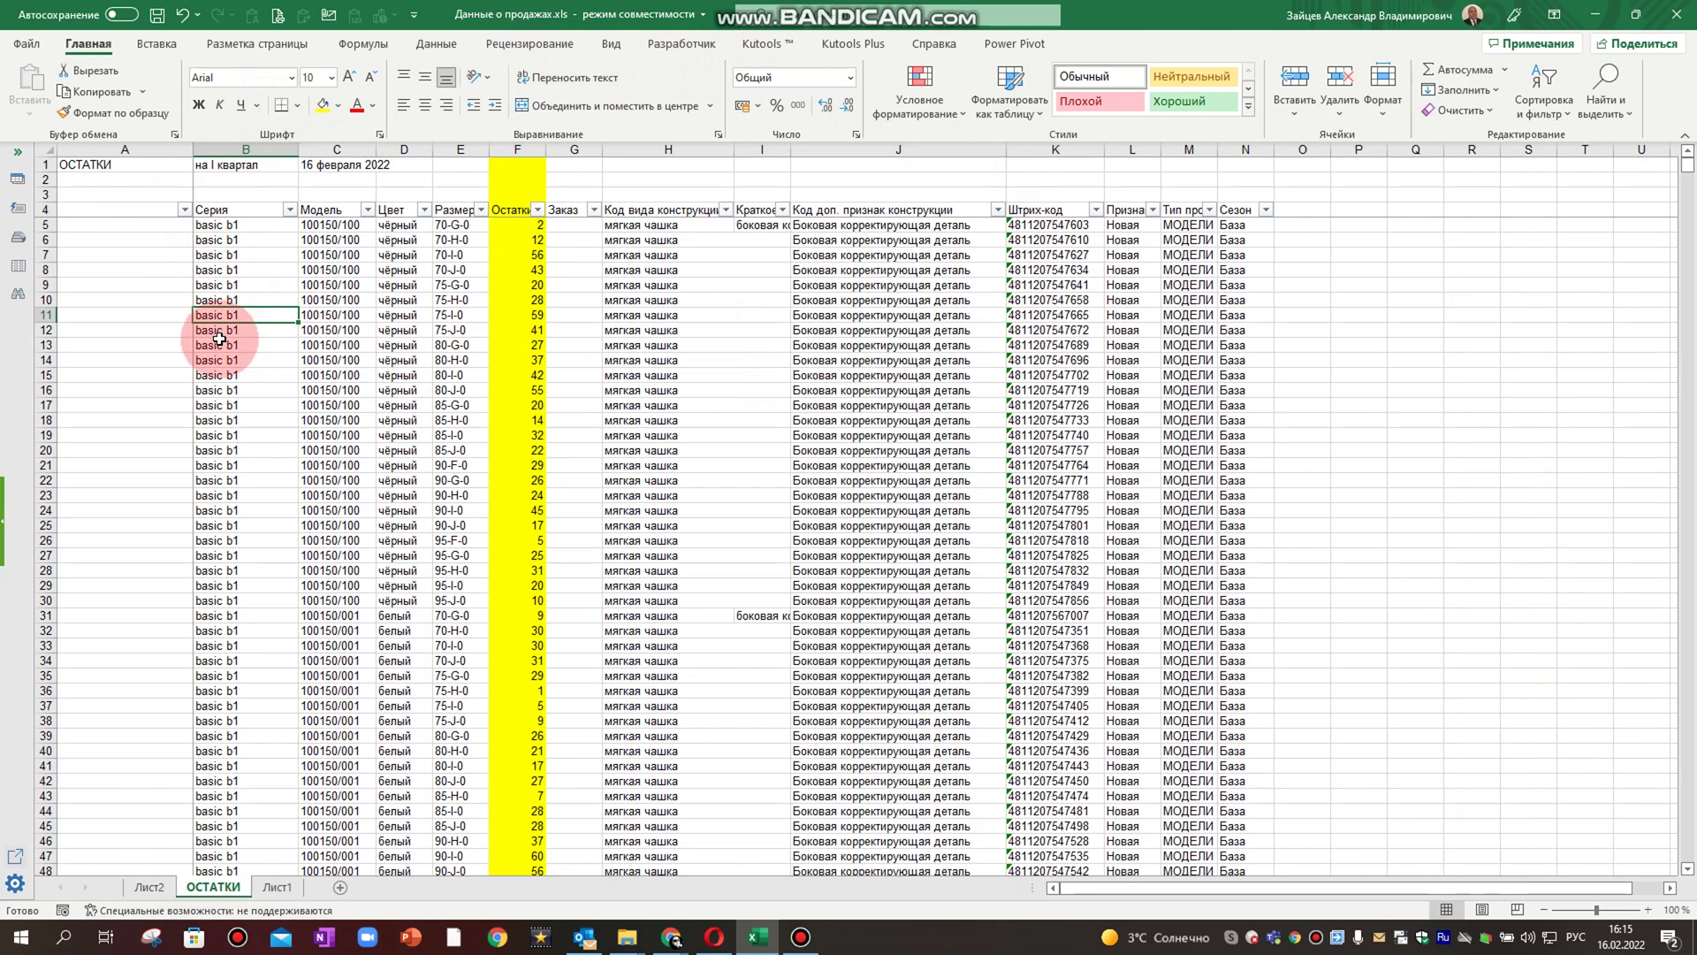
{"action": "mouse_move", "coordinate": [207, 210]}
{"action": "left_mouse_down"}
{"action": "mouse_move", "coordinate": [1235, 912]}
{"action": "mouse_move", "coordinate": [1234, 889]}
{"action": "left_mouse_up"}
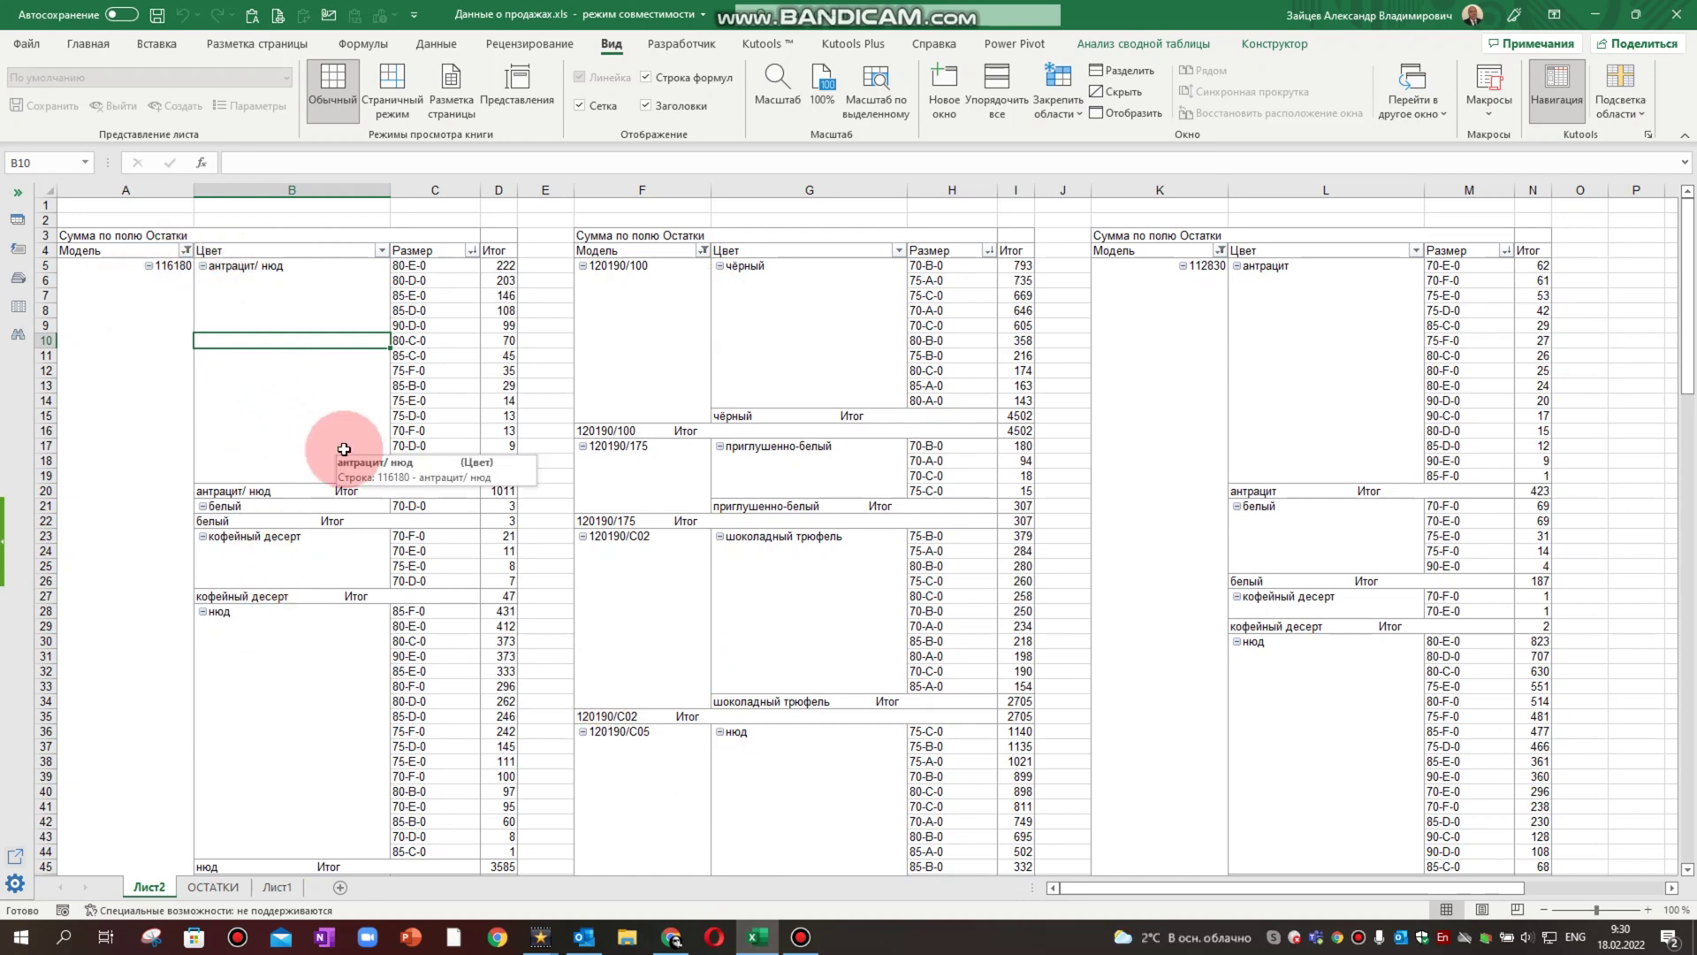
Refresh all three pivot tables from the source data, then return to the ОСТАТКИ stock sheet
{"action": "left_click", "coordinate": [447, 50]}
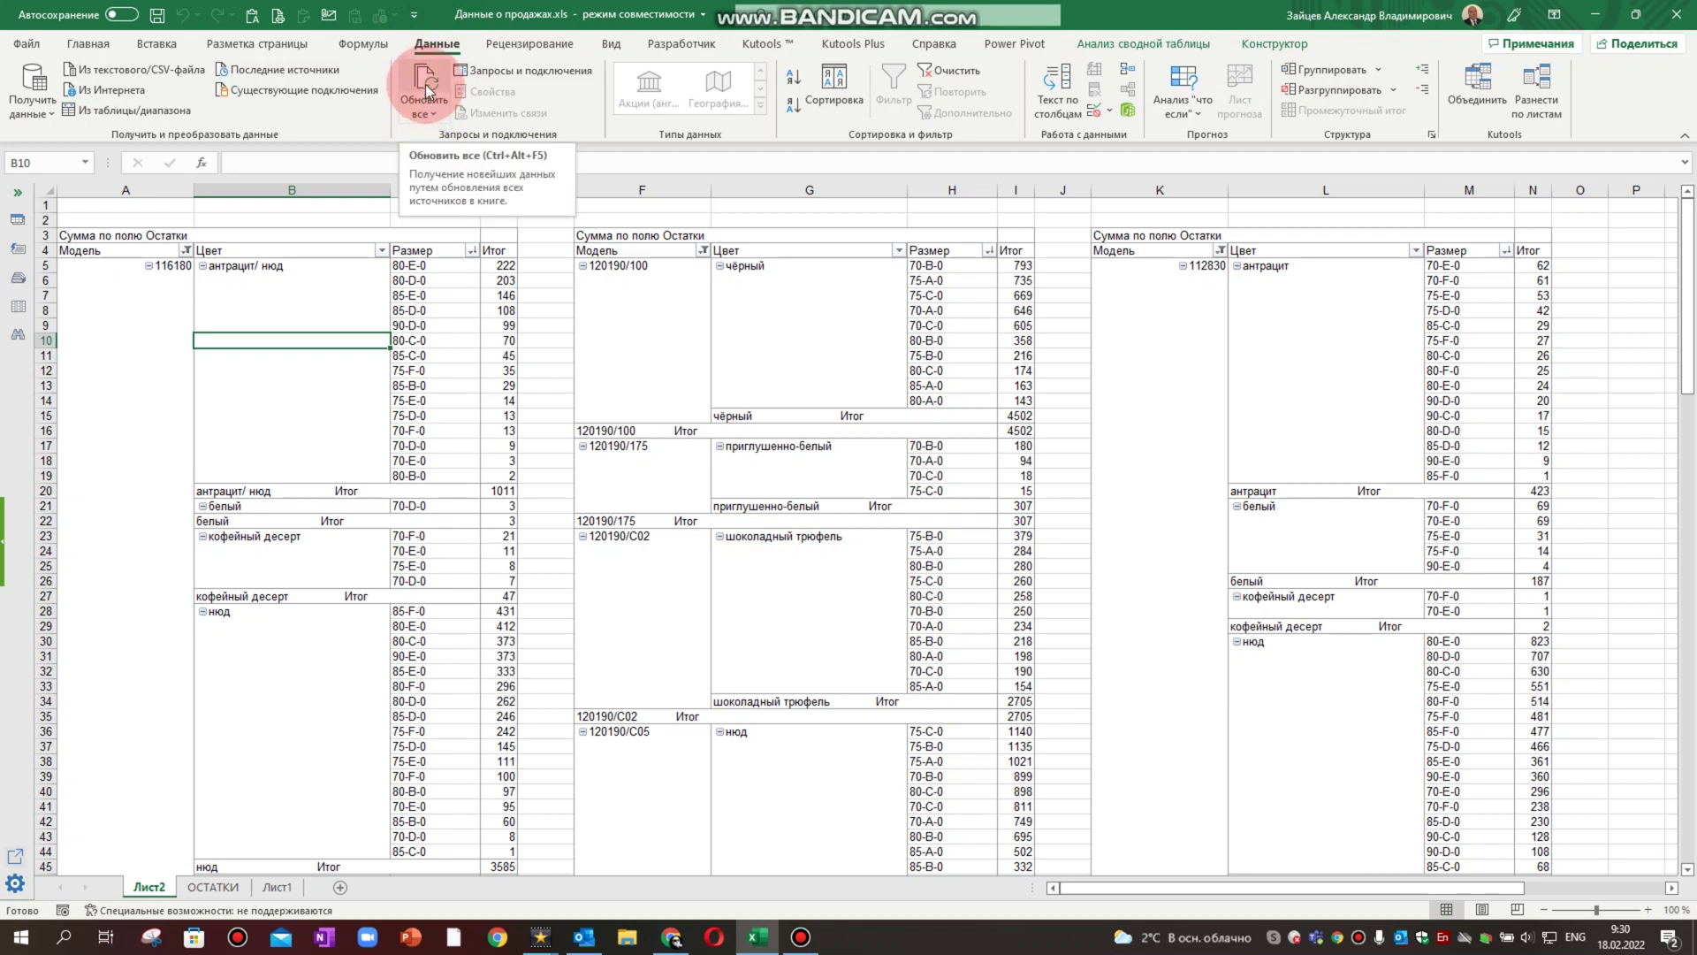
{"action": "left_click", "coordinate": [426, 83]}
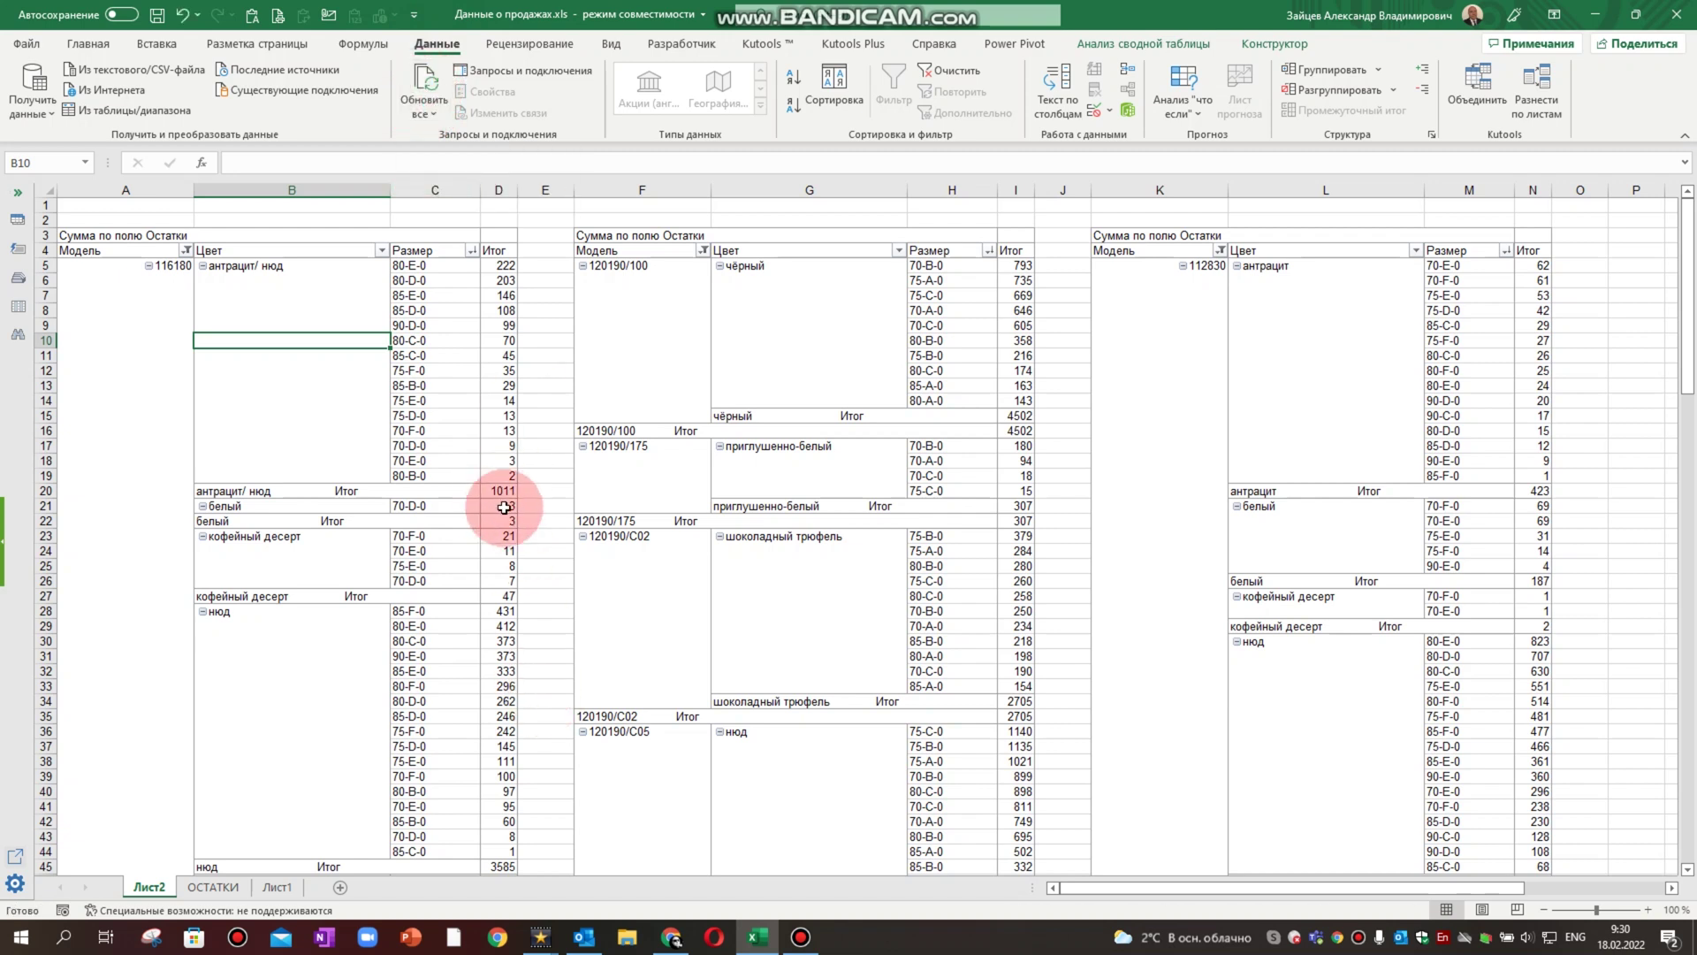
{"action": "mouse_move", "coordinate": [499, 430]}
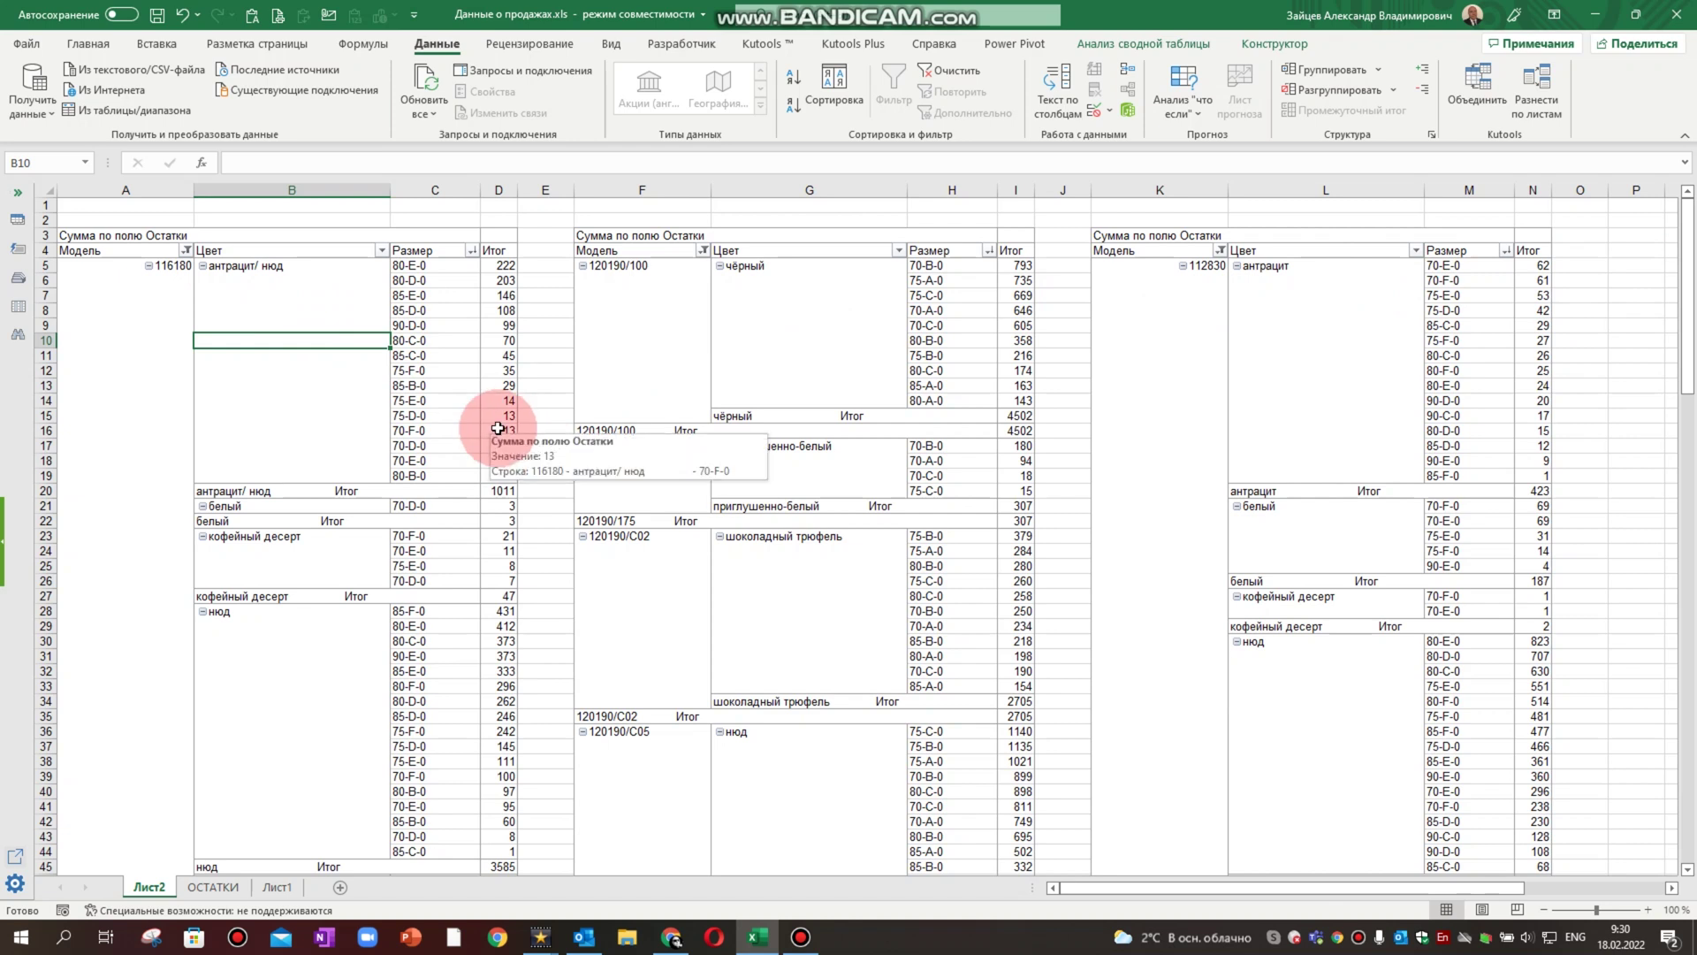
{"action": "left_click", "coordinate": [213, 887]}
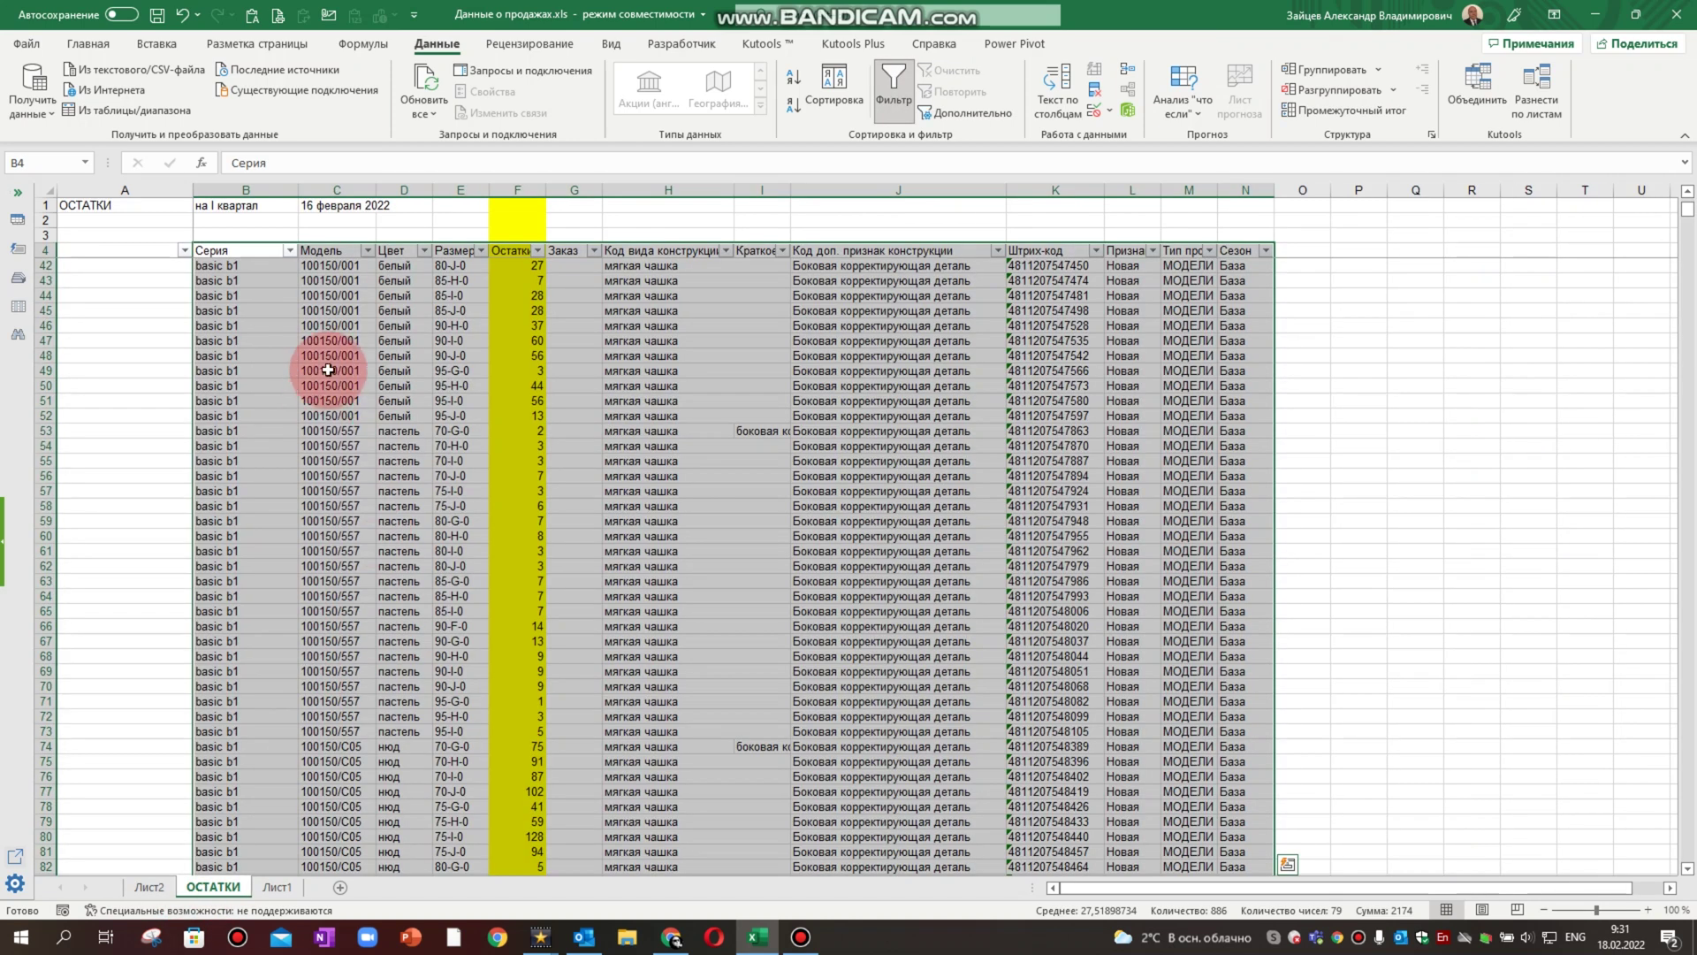